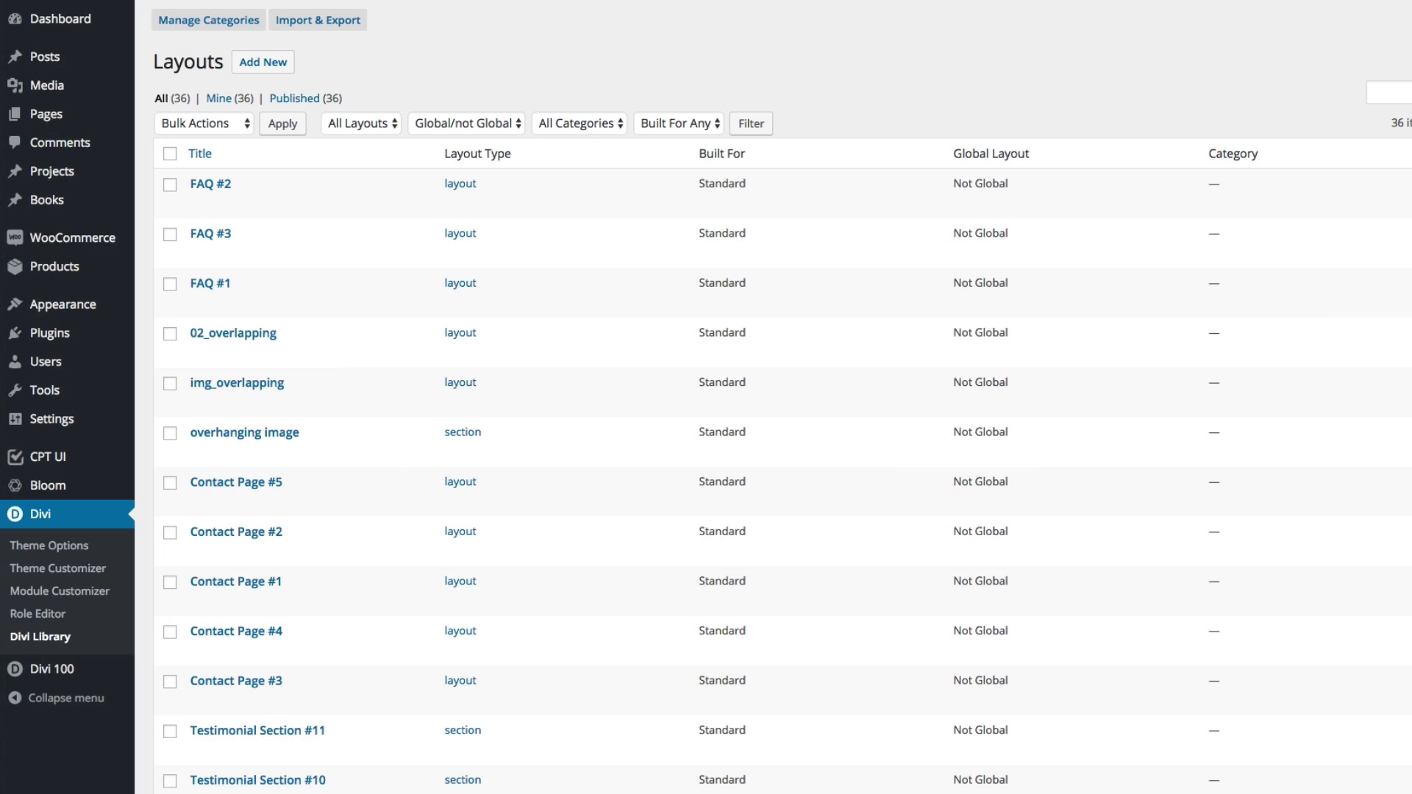
Unzip the customizer settings pack in Downloads, then go back to the Divi Library layouts list
key("super+Tab")
key("super+Tab")
key("super+Tab")
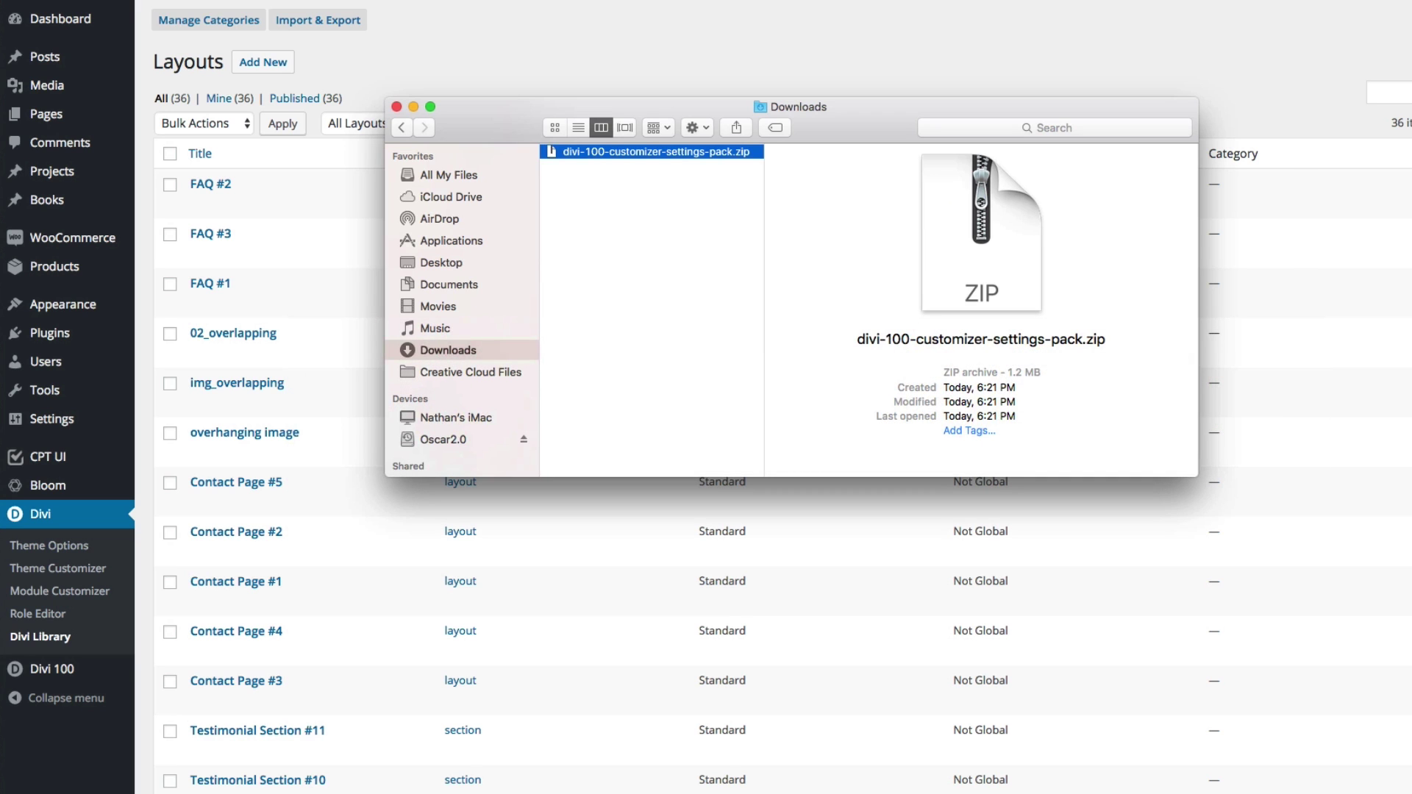
double_click(636, 152)
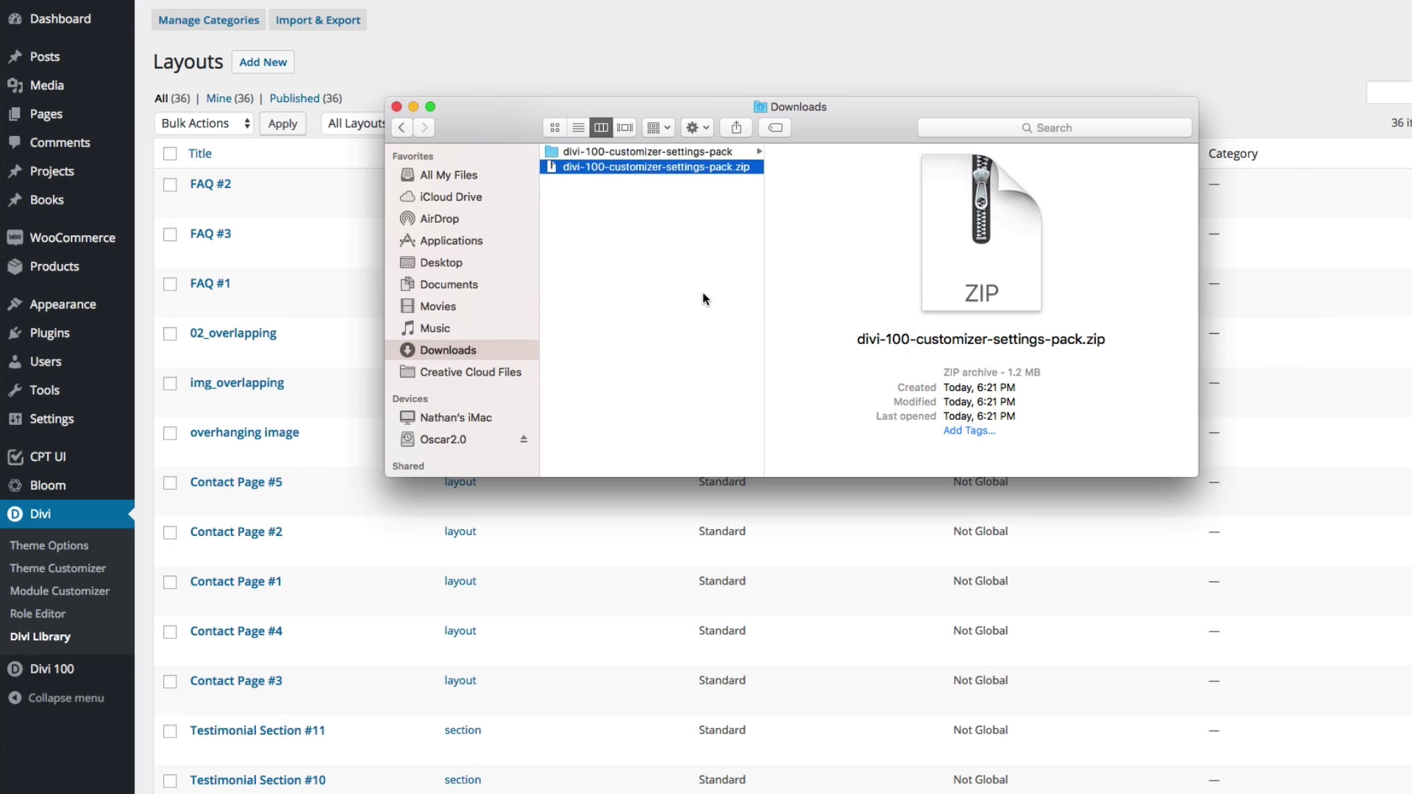
key("Up")
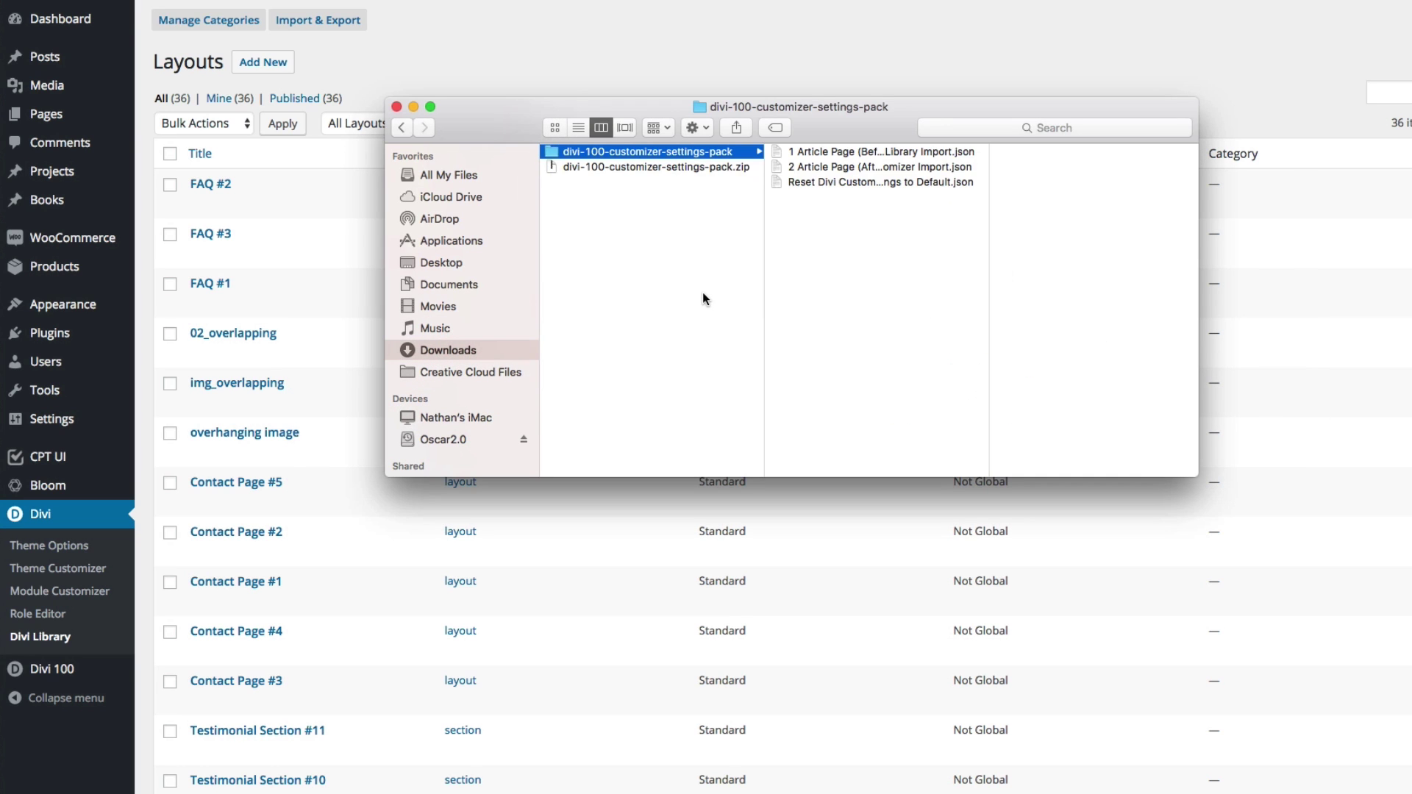
left_click(711, 41)
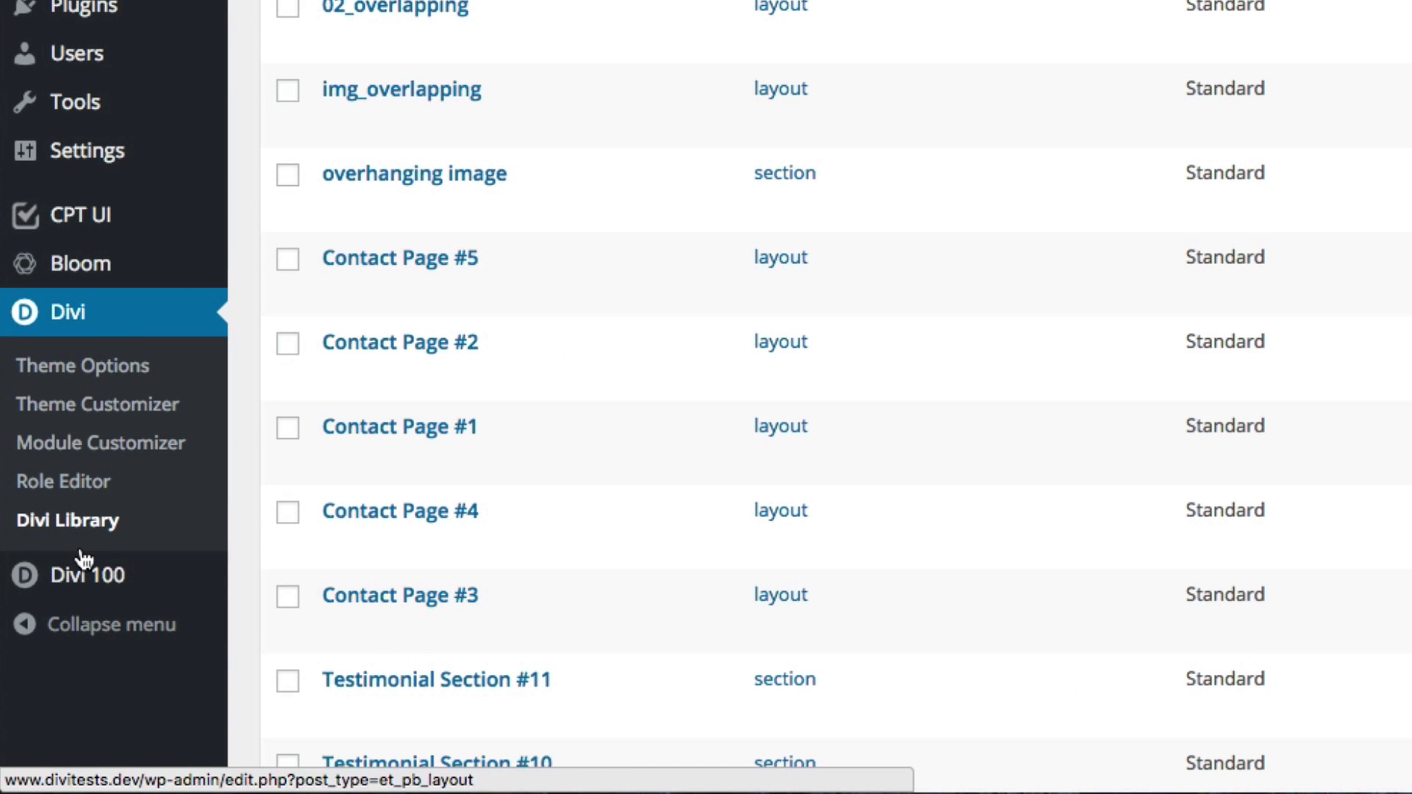
Bring up the Divi Library's Import & Export dialog on its Import tab
left_click(92, 536)
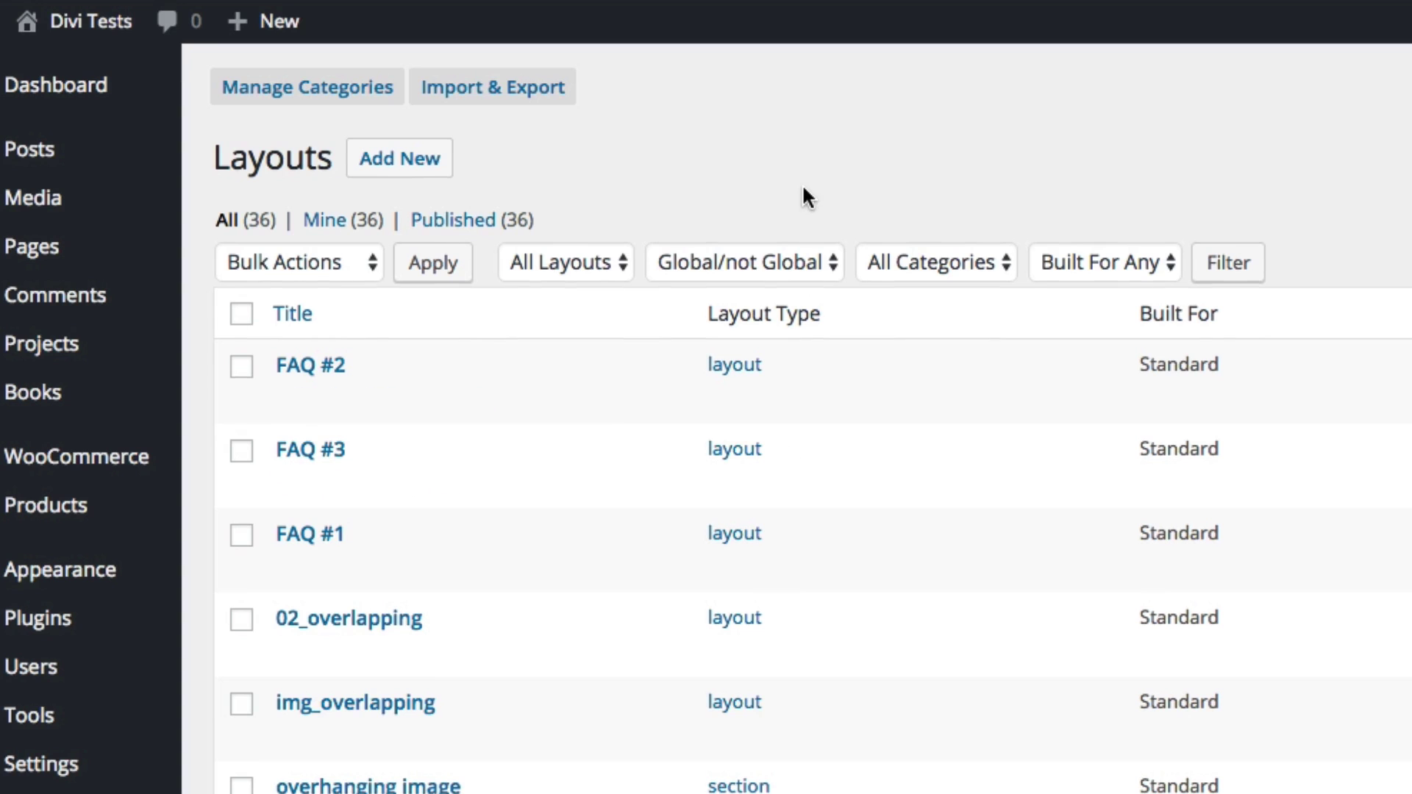
left_click(500, 88)
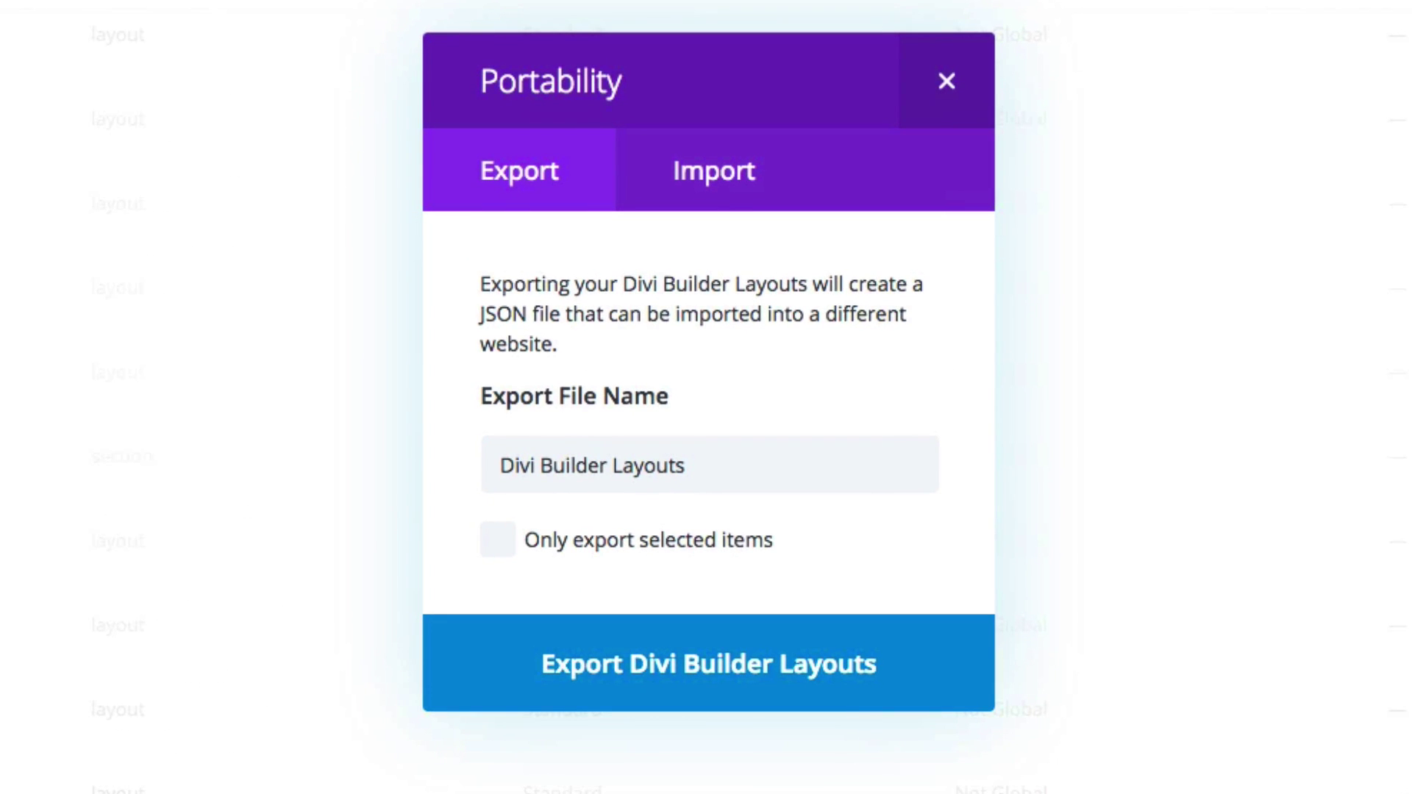
left_click(710, 185)
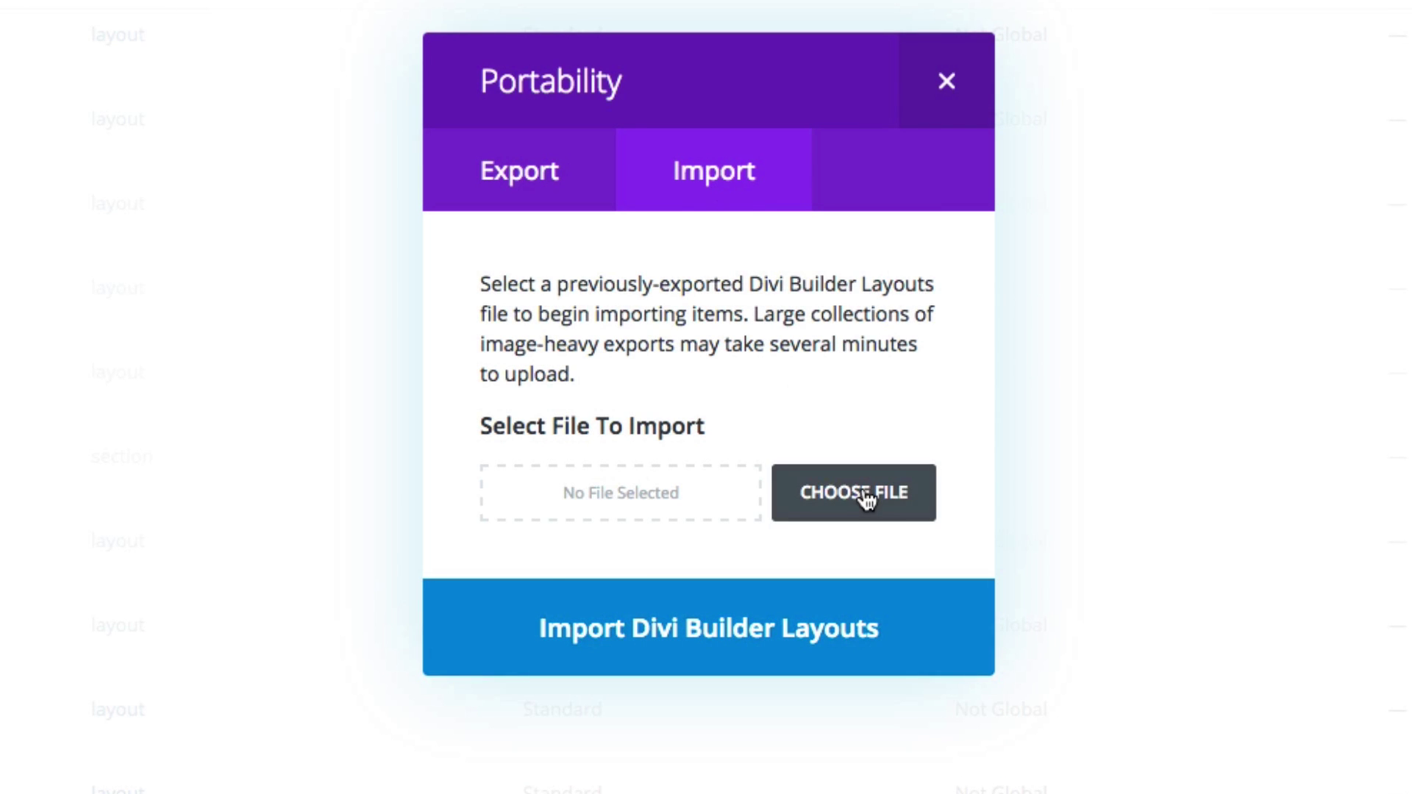
Choose '1 Article Page (Before) Divi Library Import.json' from the extracted pack in Downloads
left_click(868, 500)
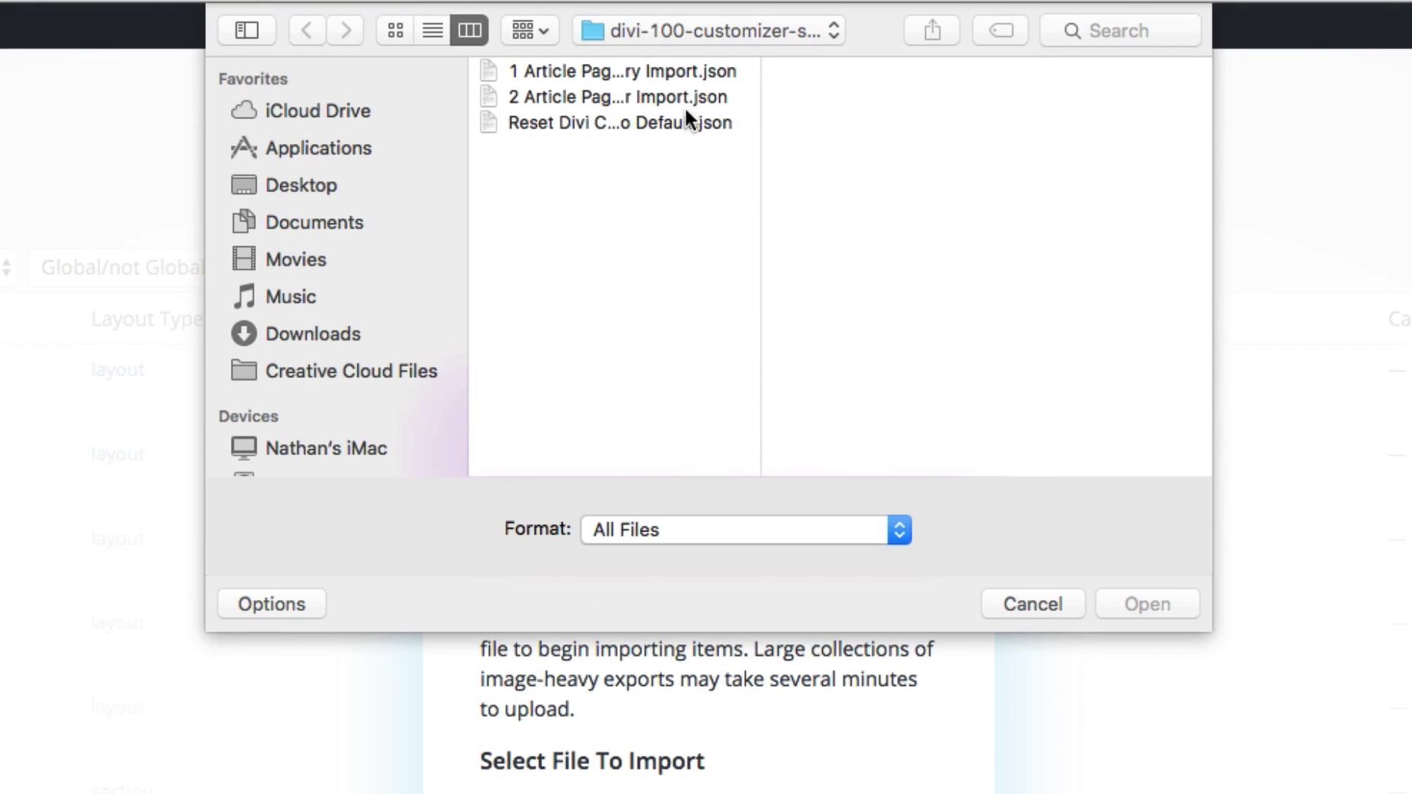
left_click(695, 35)
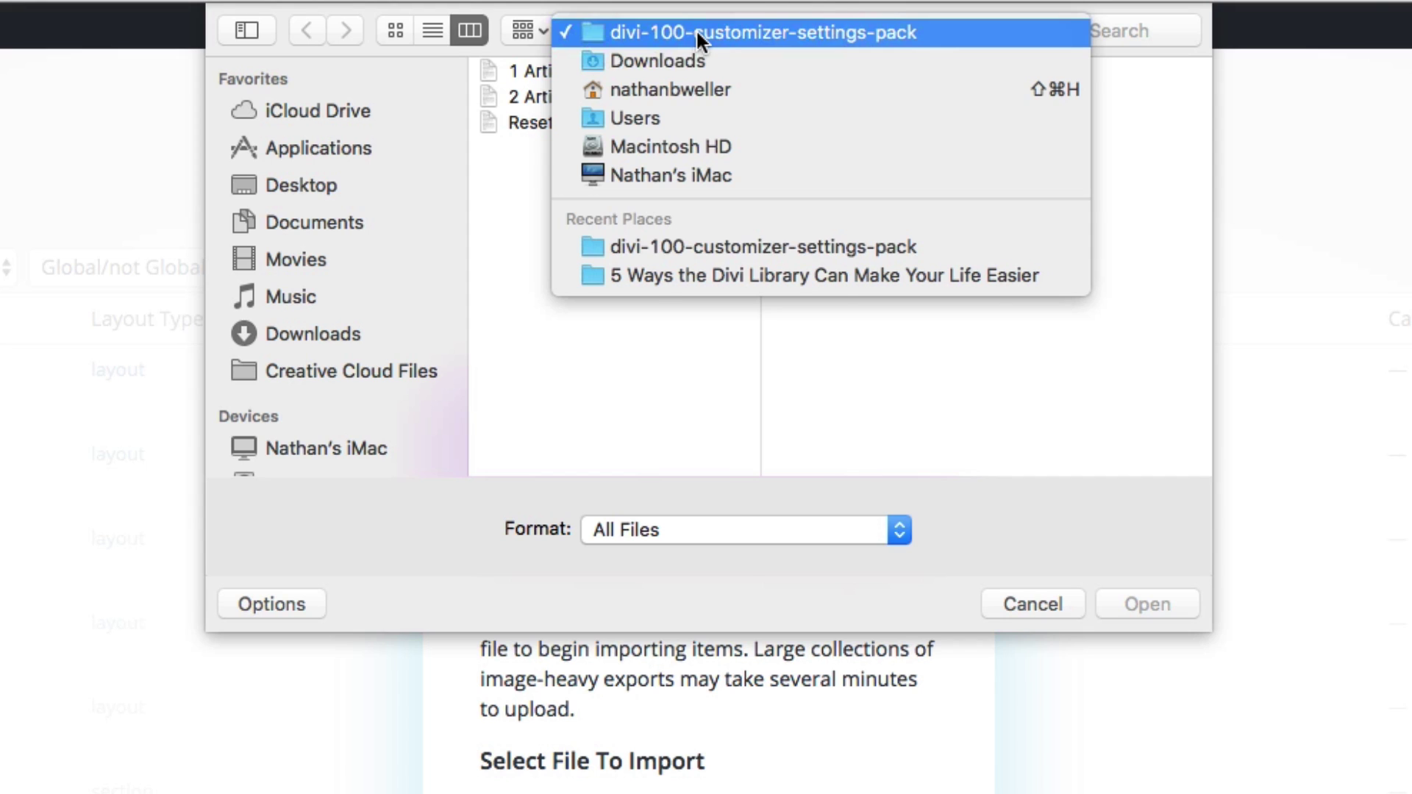
left_click(529, 349)
left_click(342, 334)
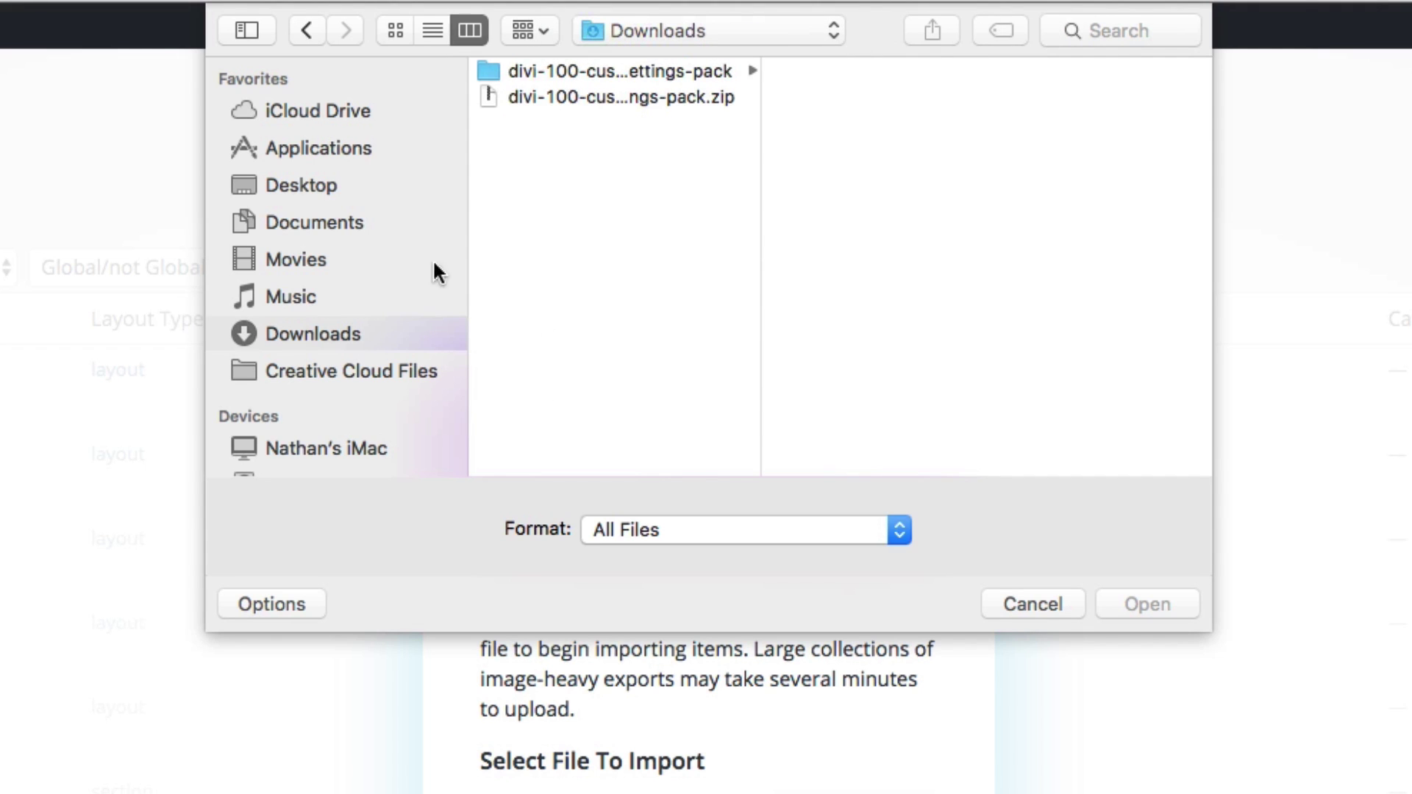
left_click(586, 71)
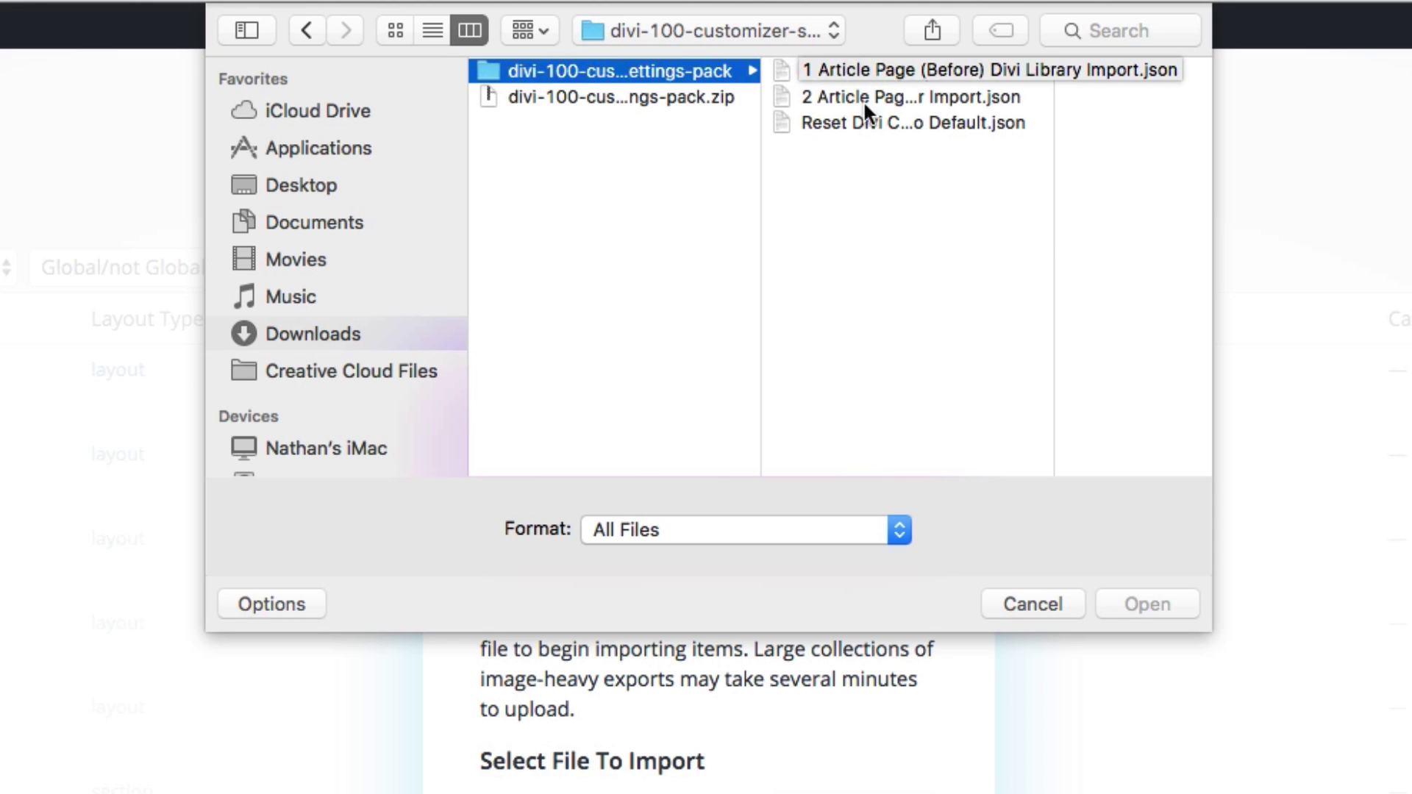
left_click_drag(1055, 235, 1280, 240)
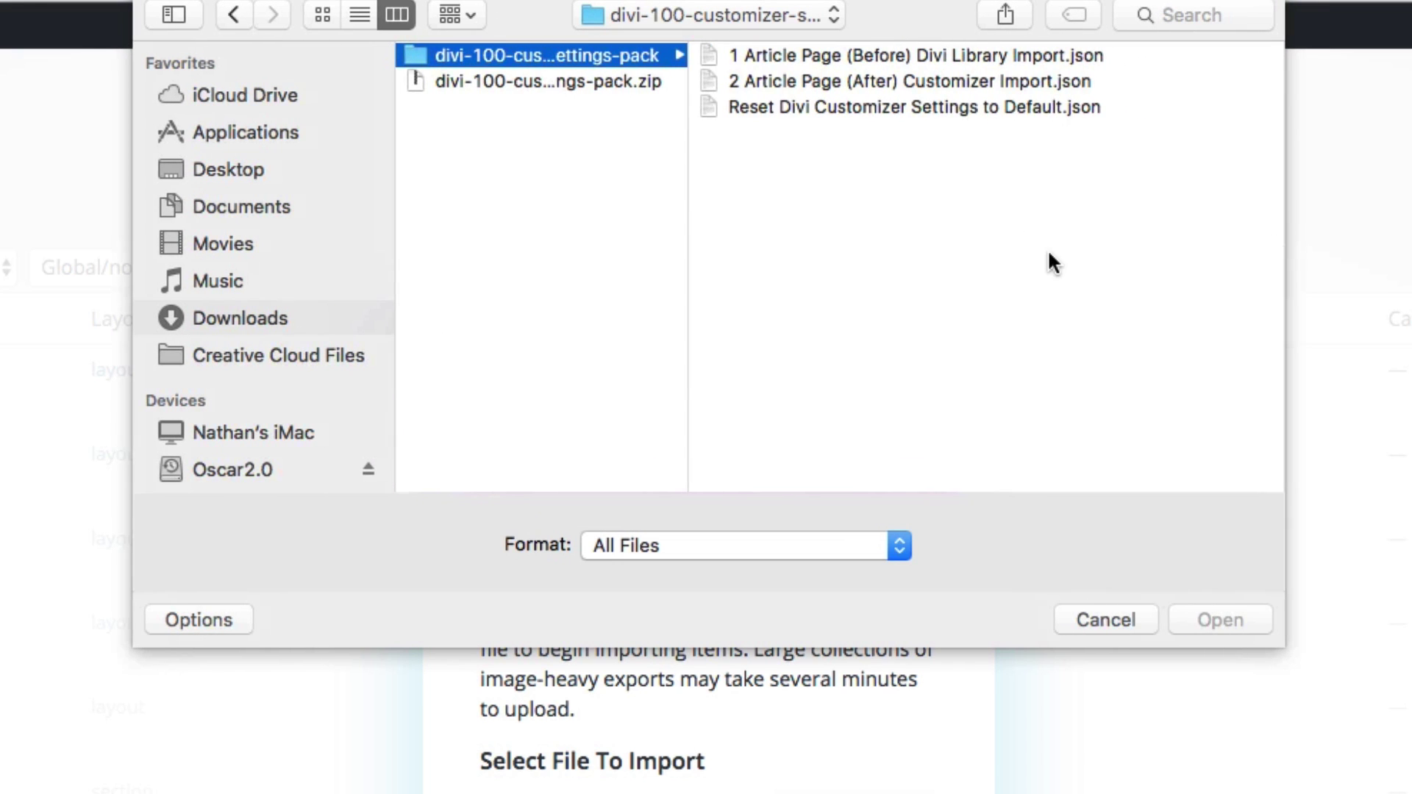
left_click(765, 52)
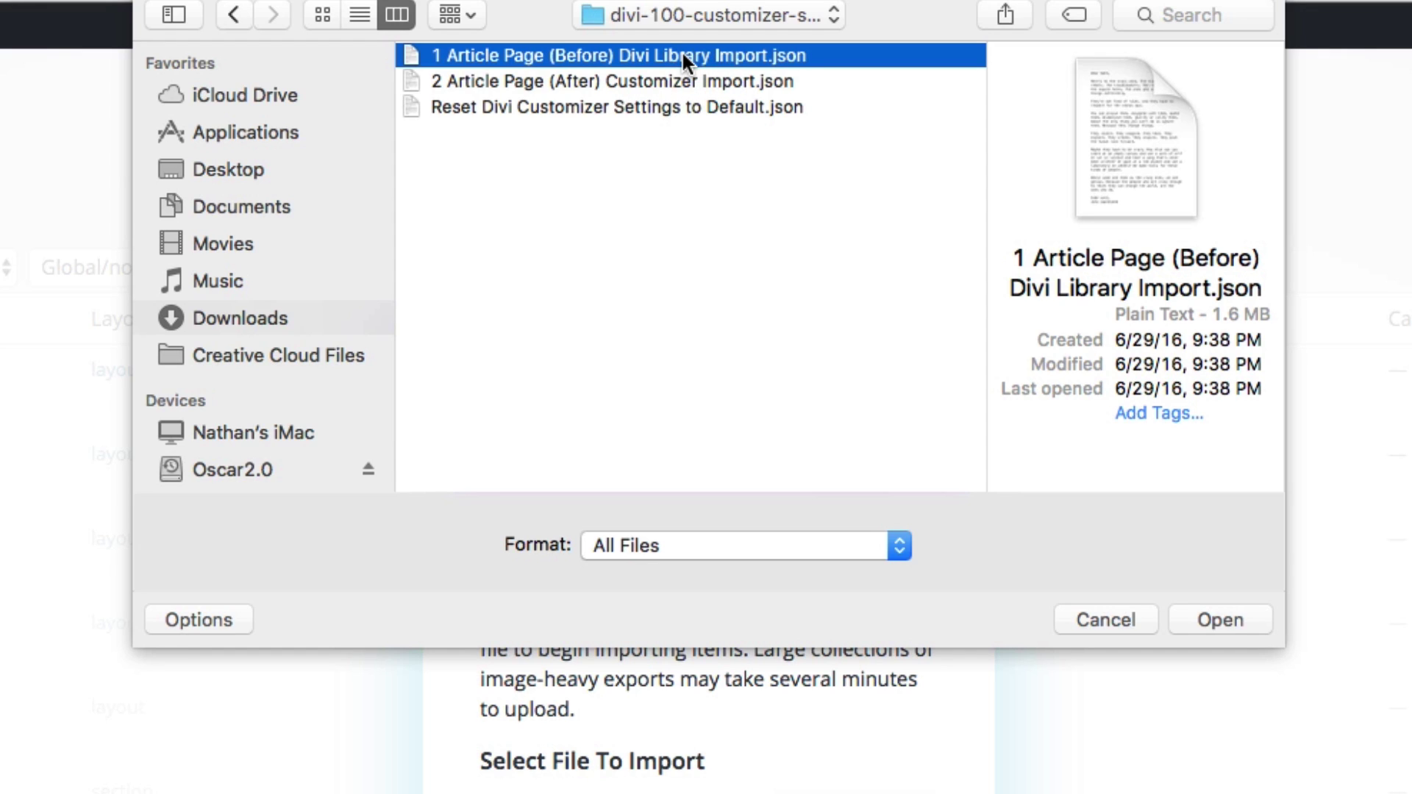
scroll(680, 50, "left", 1)
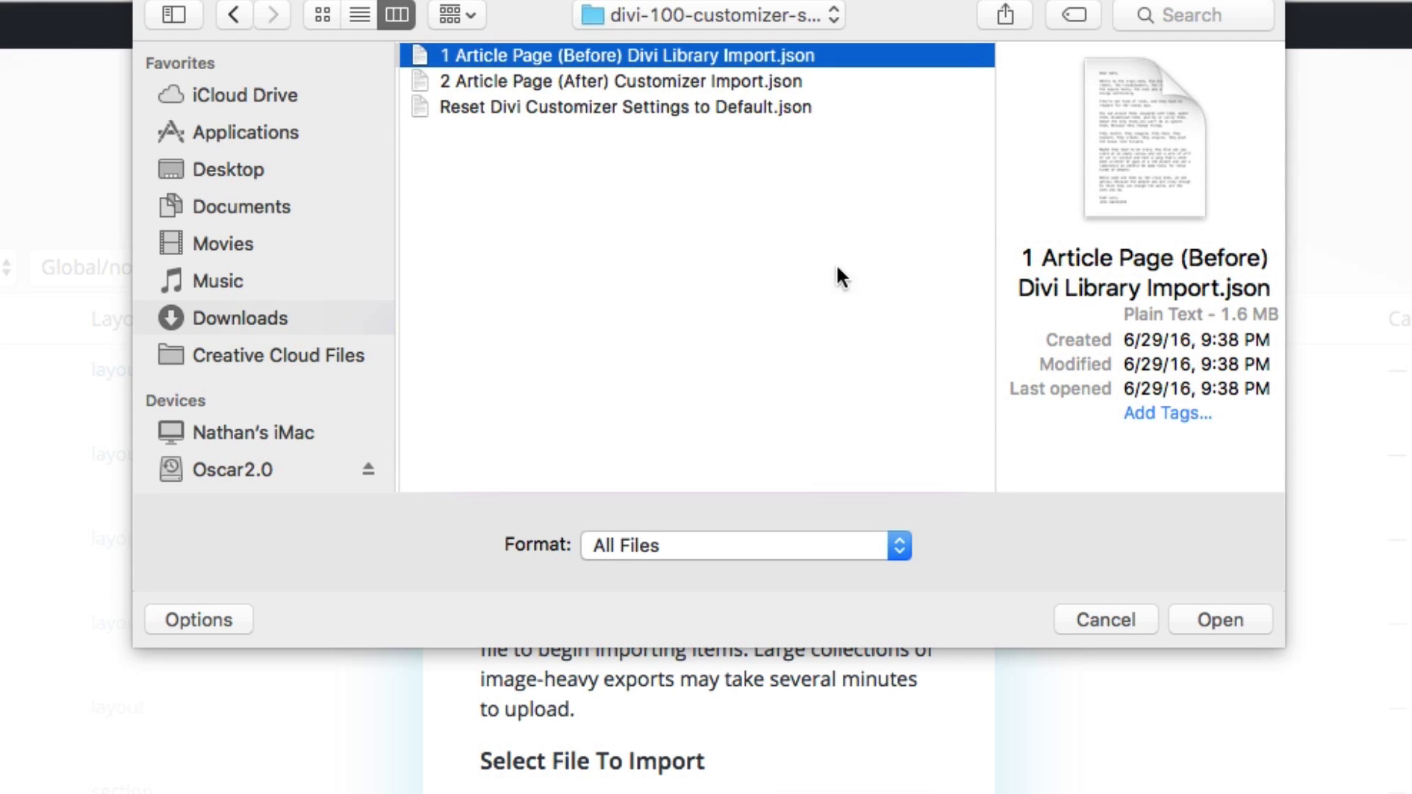
left_click(1232, 617)
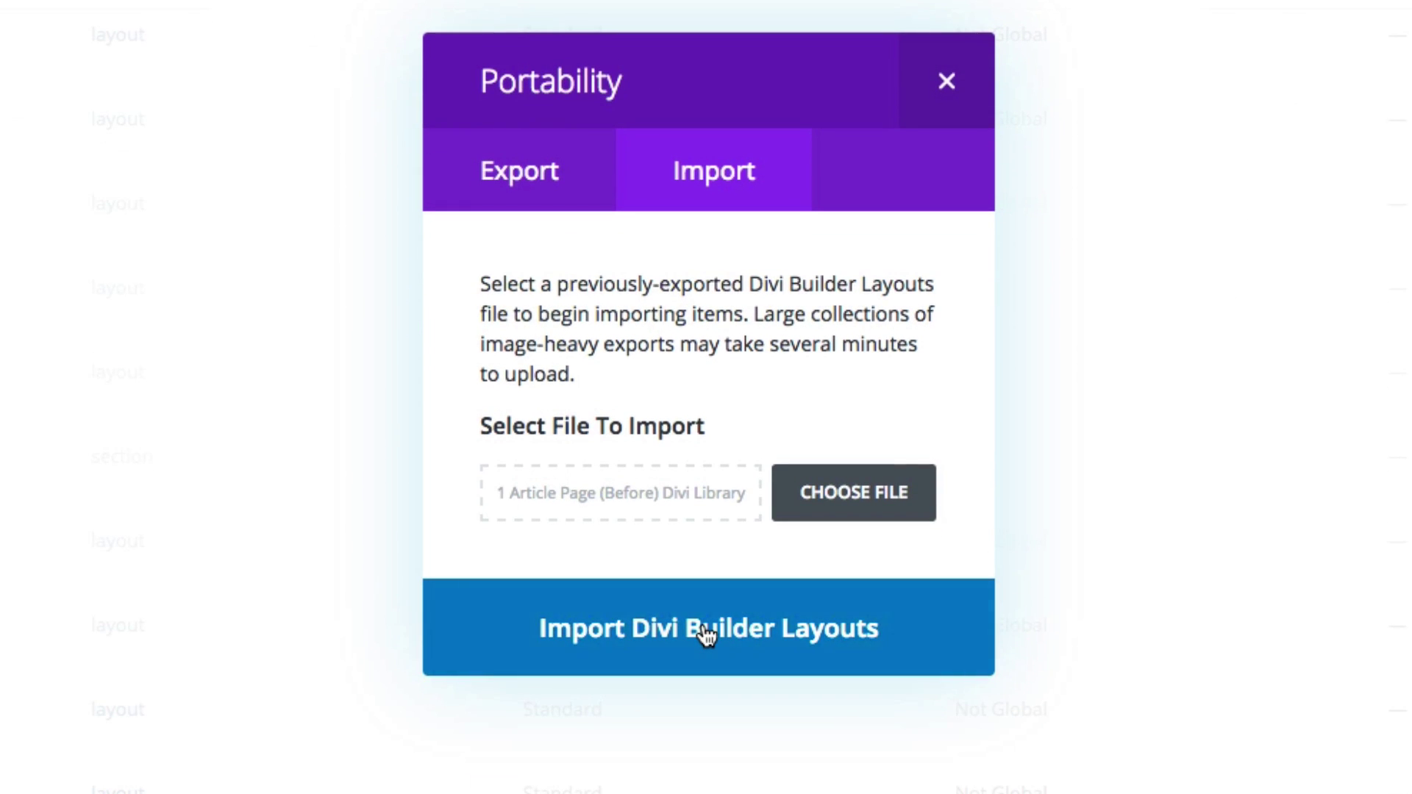
Import the Article Page (Before) layout file into the Divi Library
left_click(706, 634)
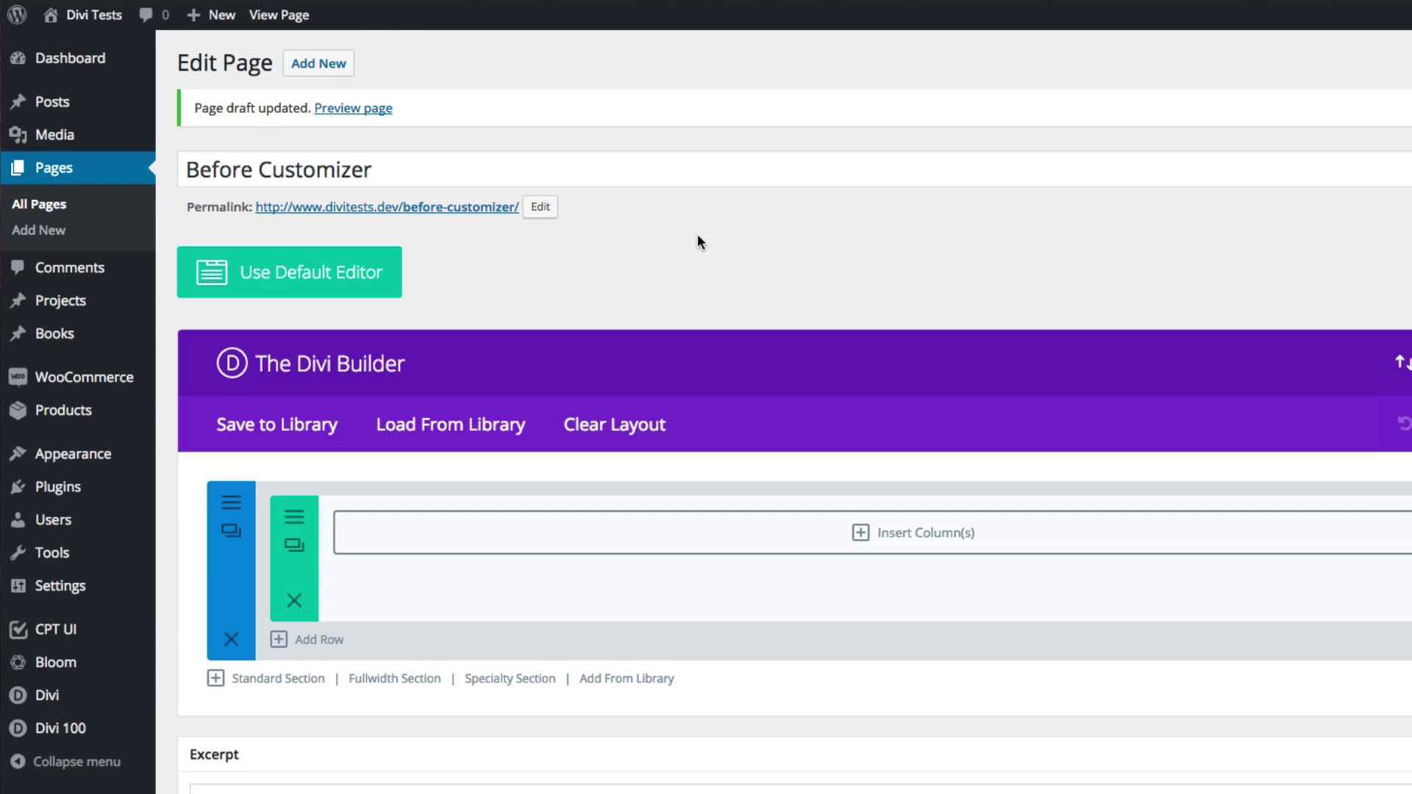
scroll(697, 240, "down", 1)
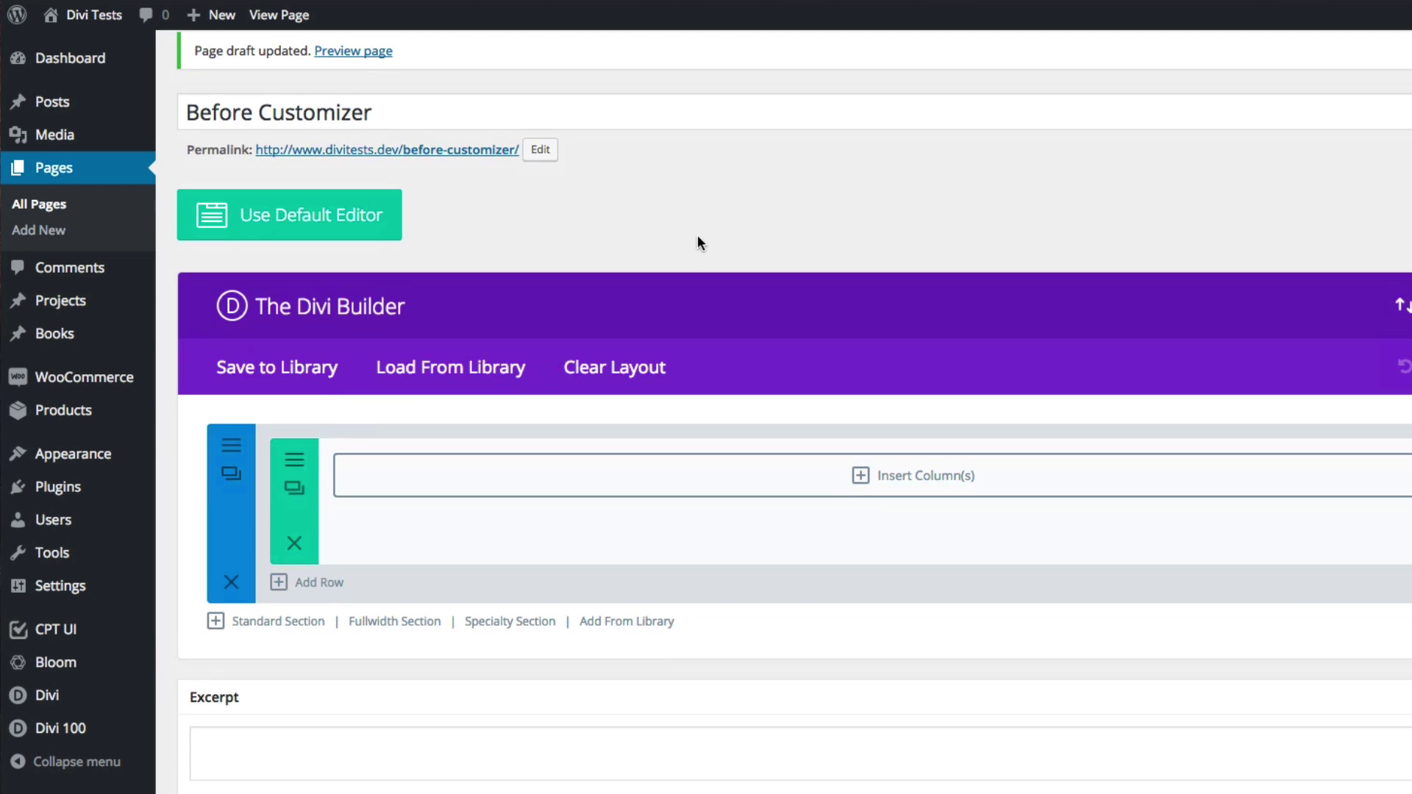
left_click(446, 110)
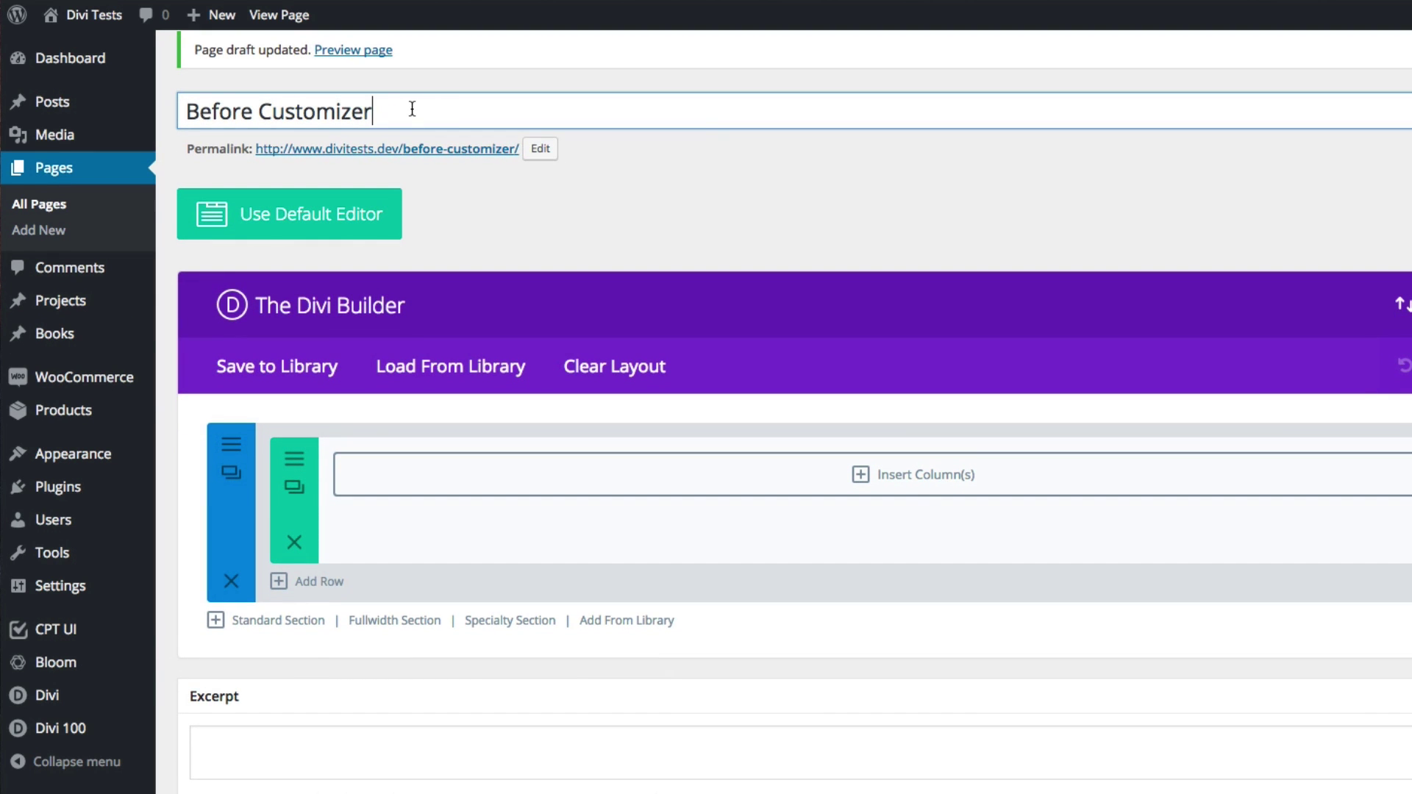
left_click(688, 172)
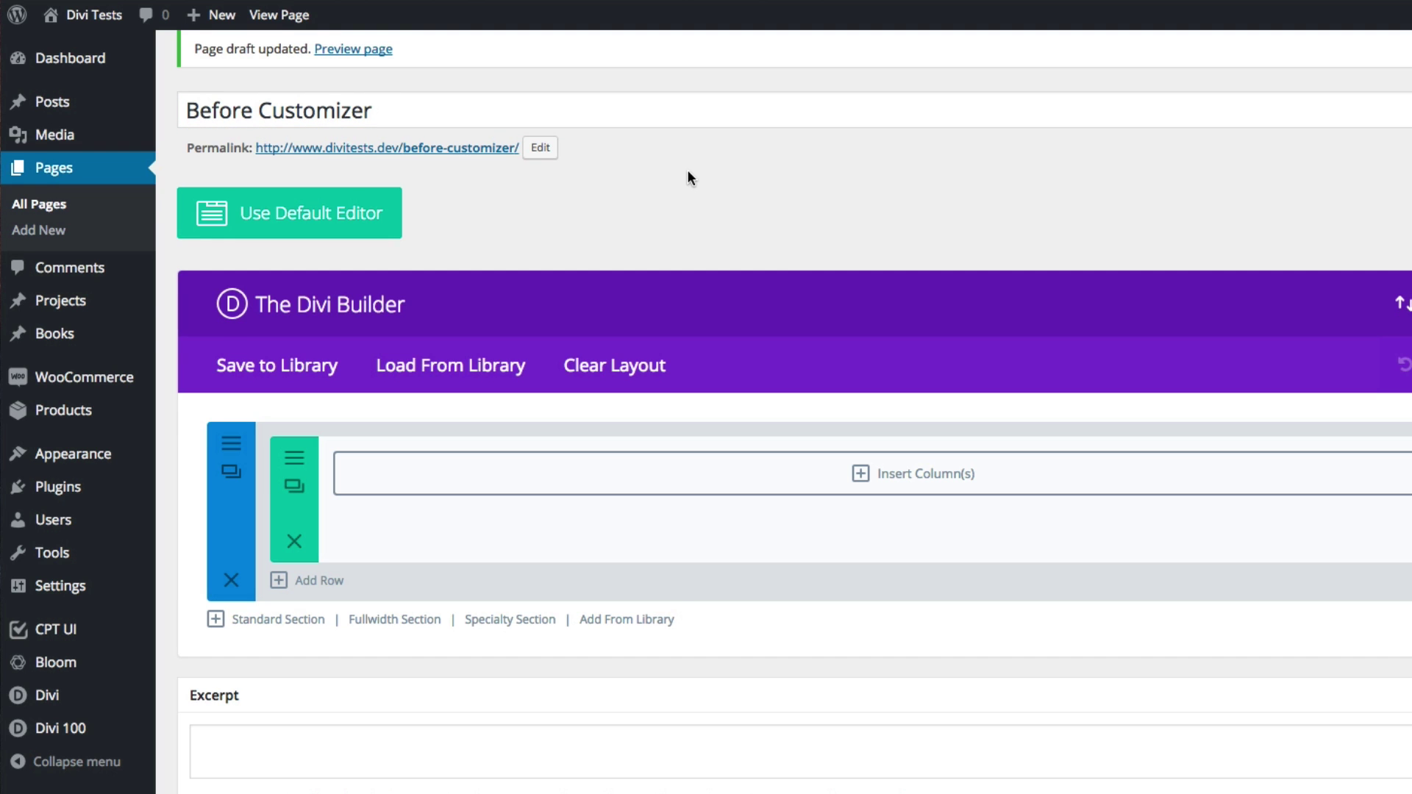
scroll(689, 172, "down", 1)
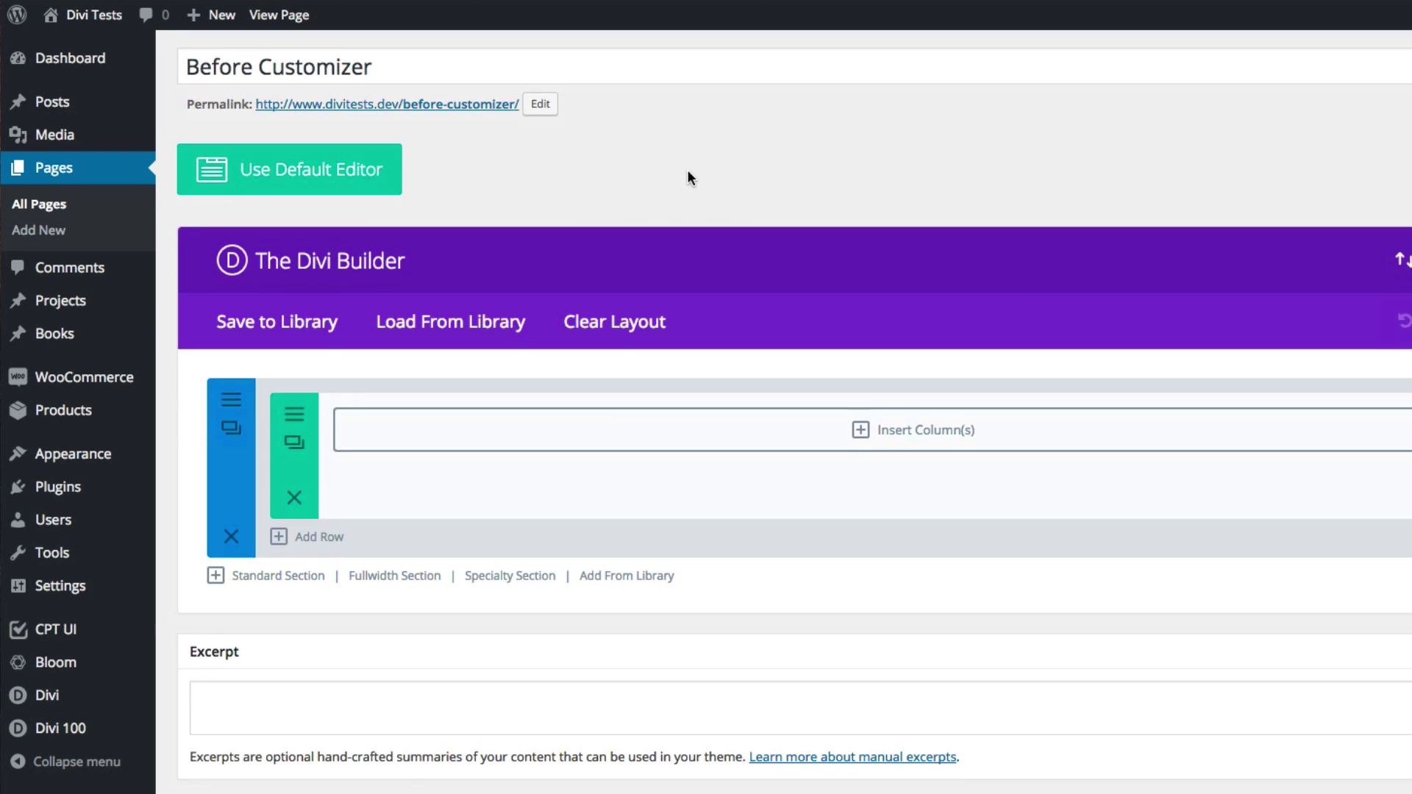
scroll(688, 172, "down", 1)
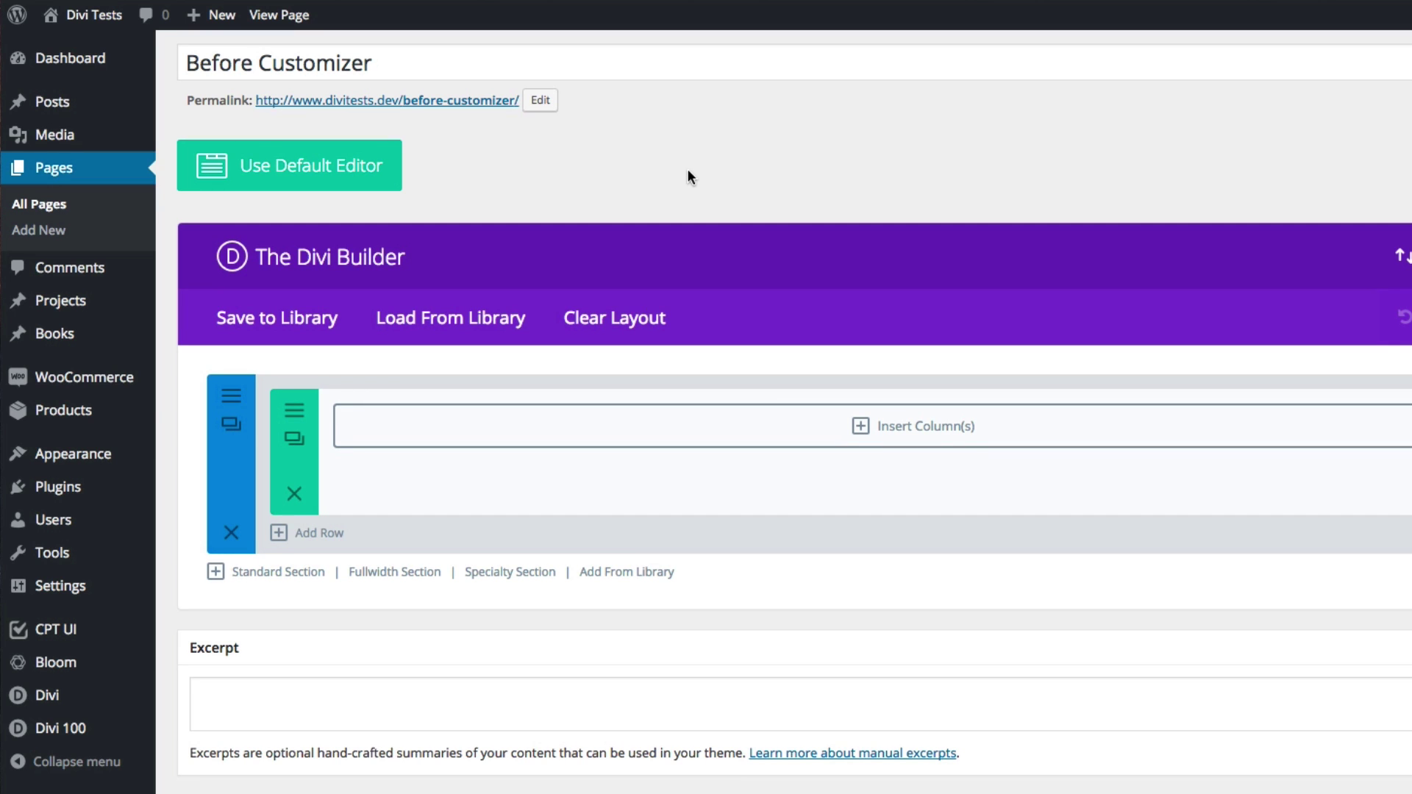
scroll(688, 177, "down", 2)
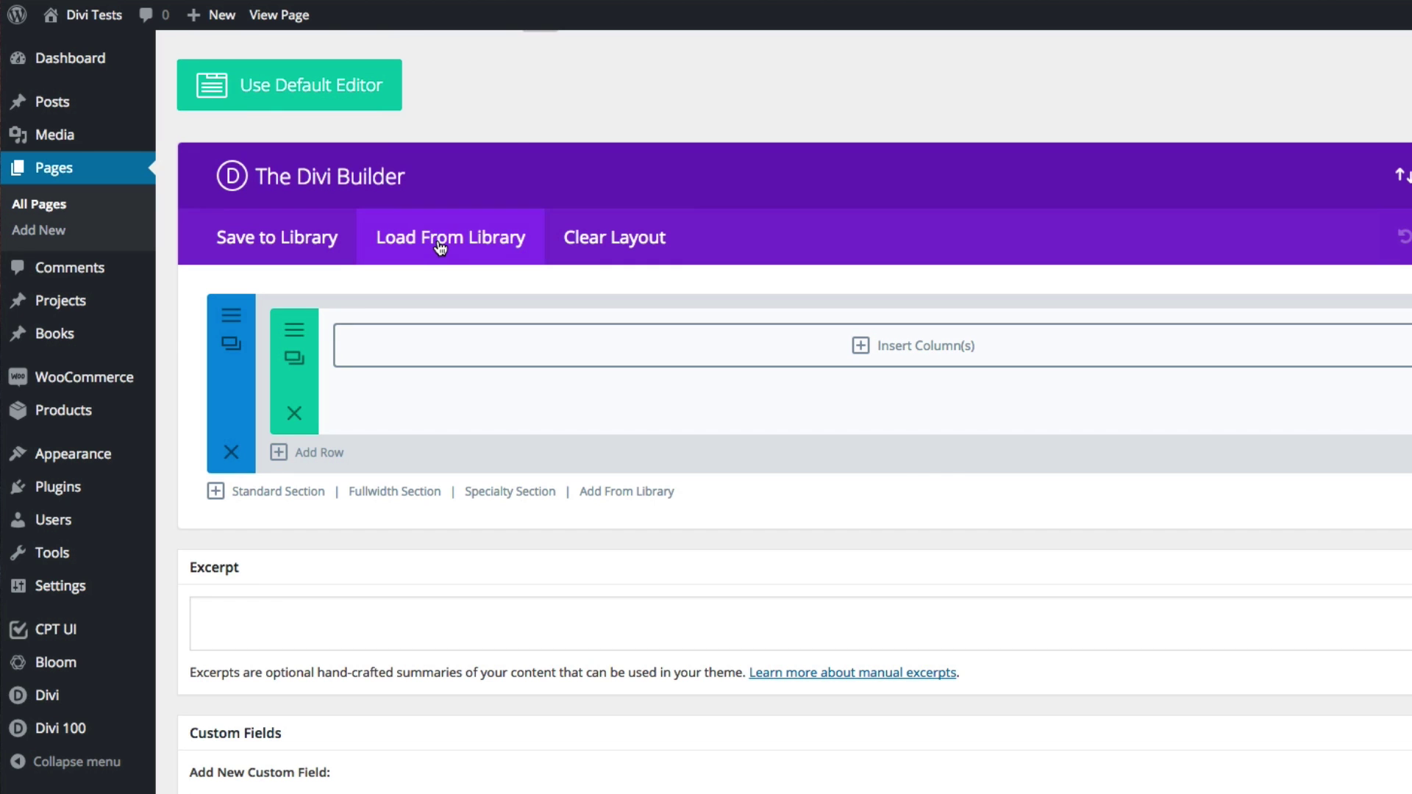
left_click(440, 247)
Load the Article Page (Before Customizer) layout from the library into the page
left_click(520, 124)
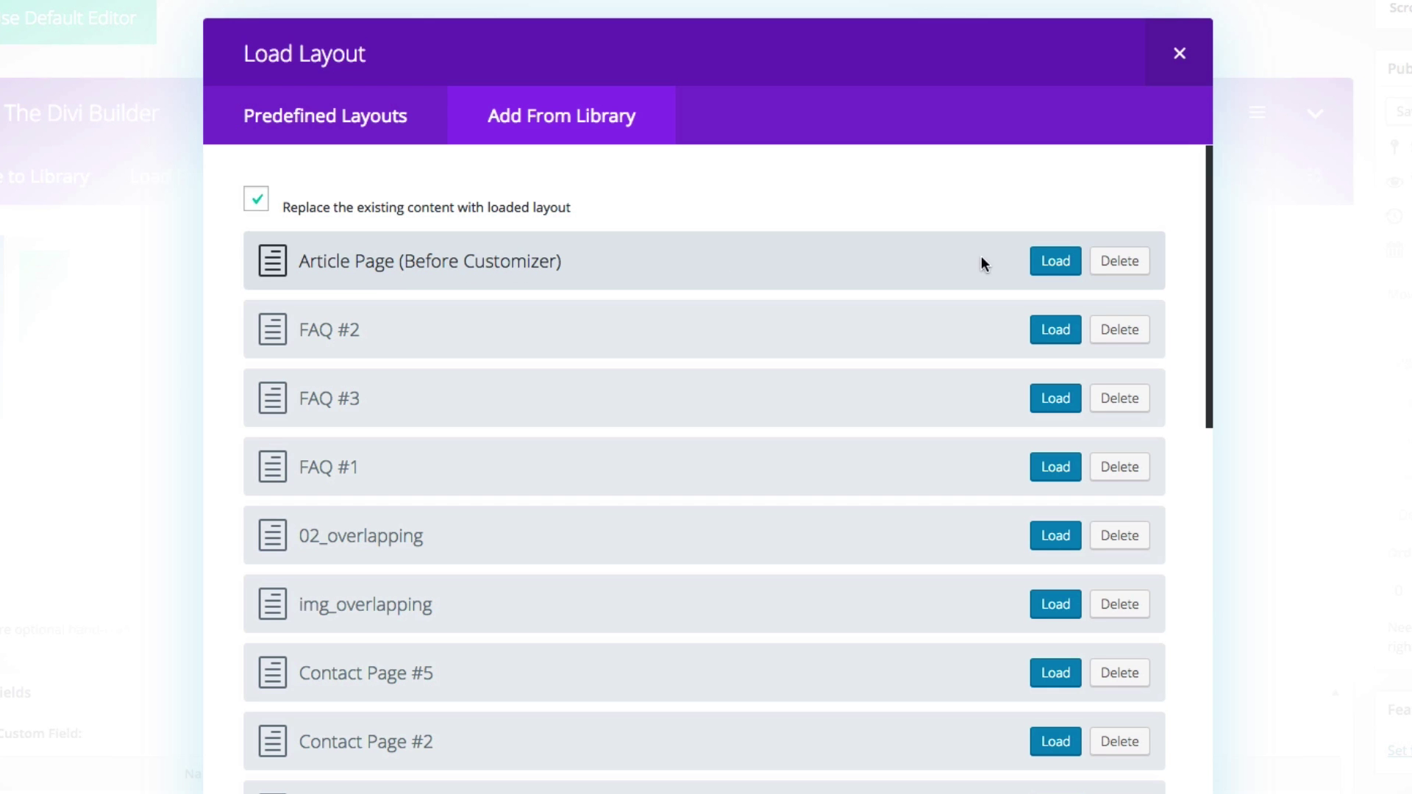
left_click(1045, 263)
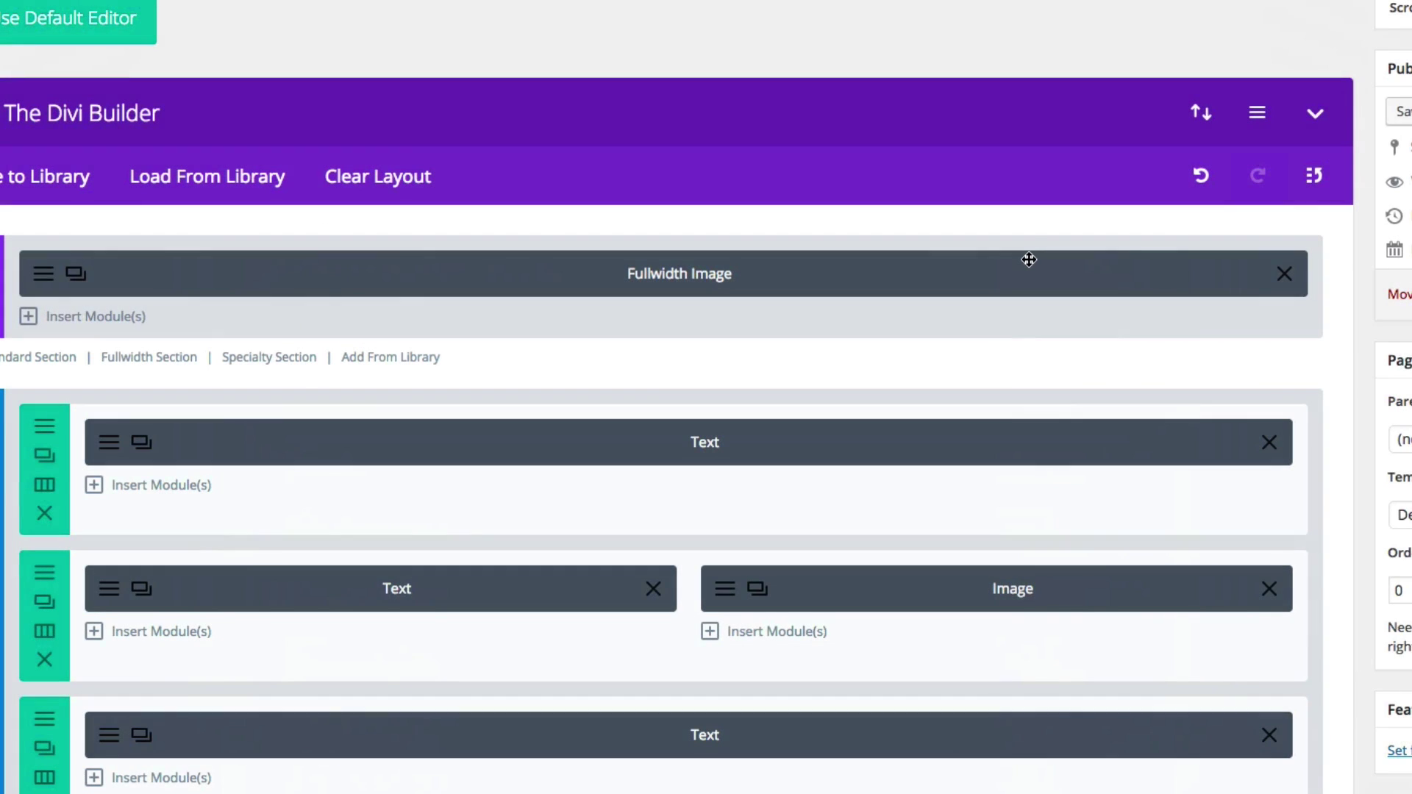
scroll(1042, 258, "down", 1)
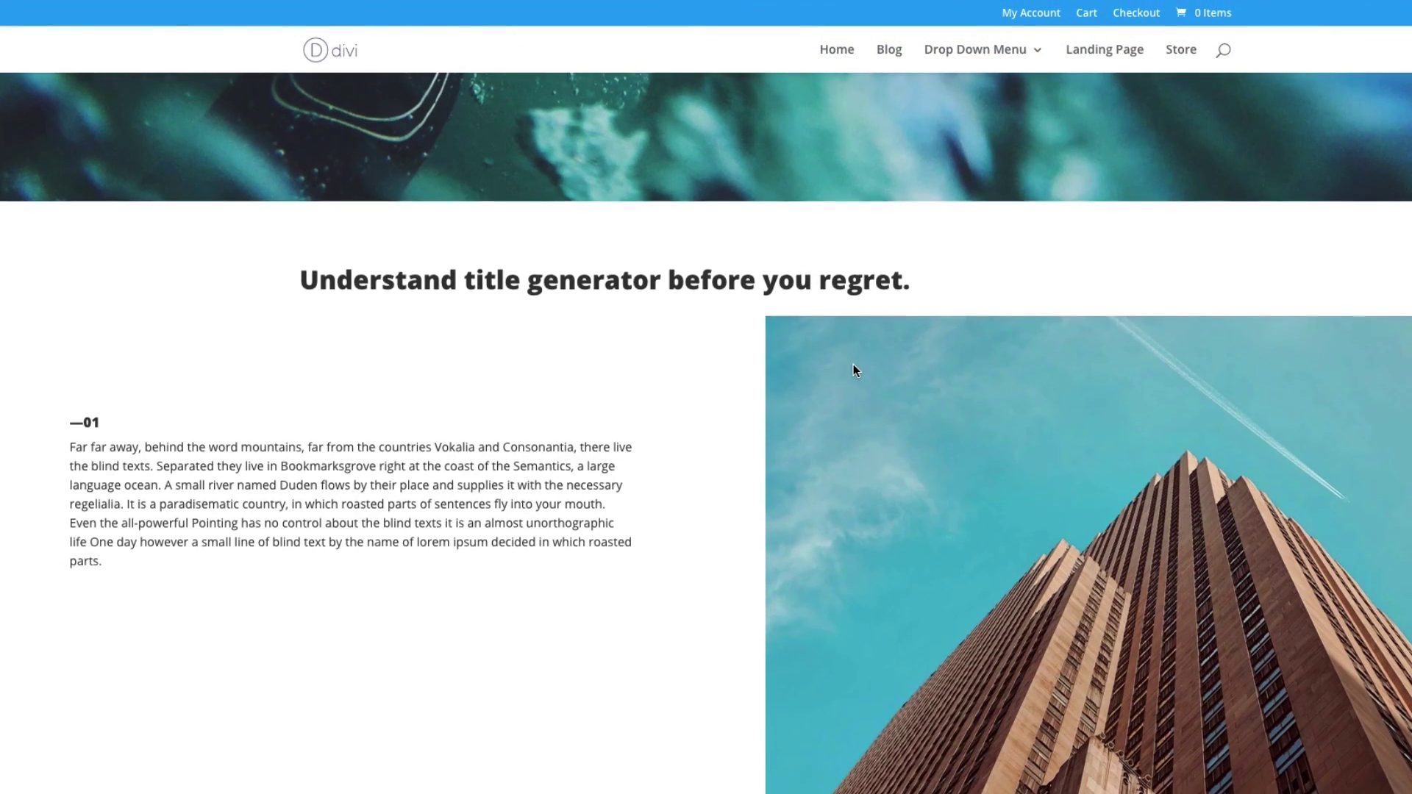
Scroll through the Before Customizer article page to review its sections
scroll(753, 363, "down", 3)
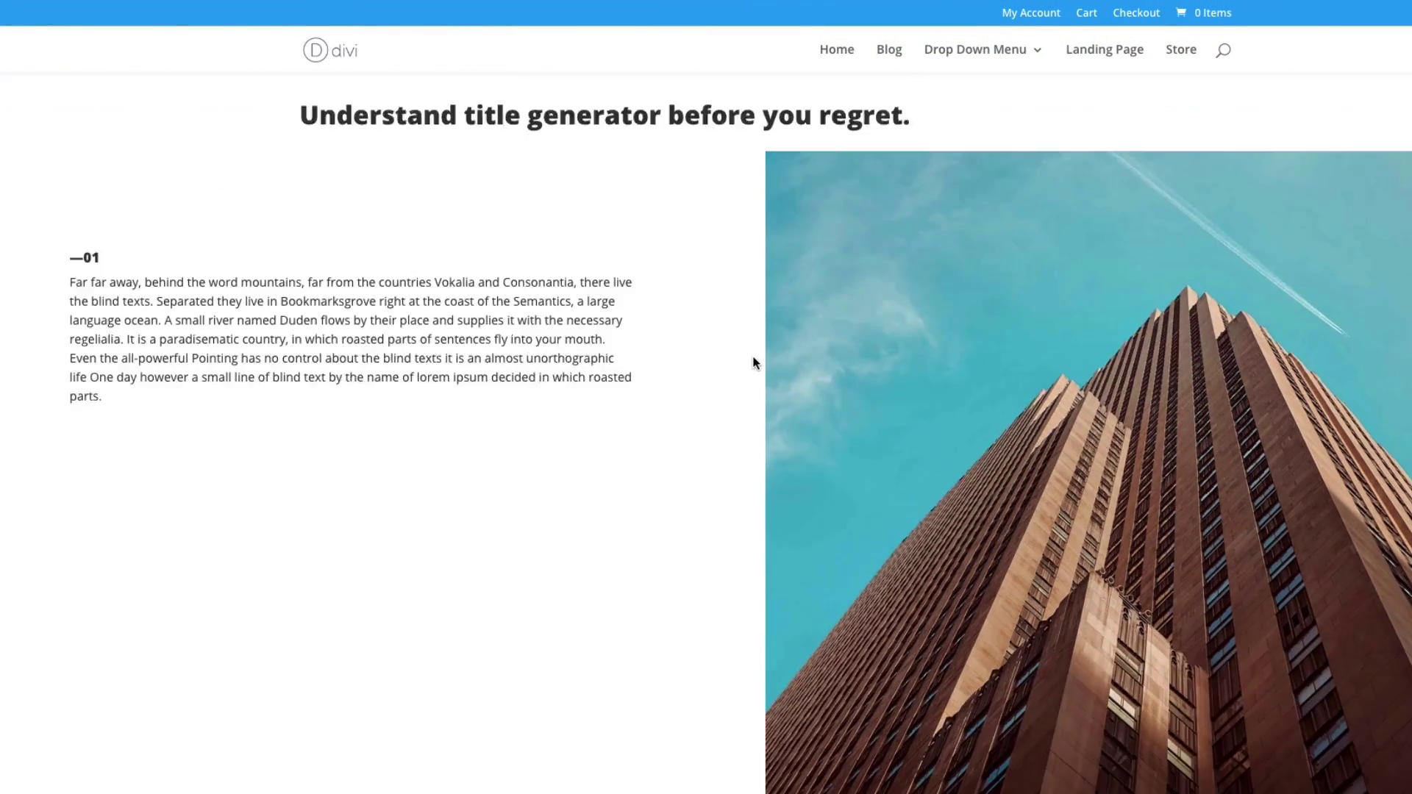
scroll(754, 362, "down", 10)
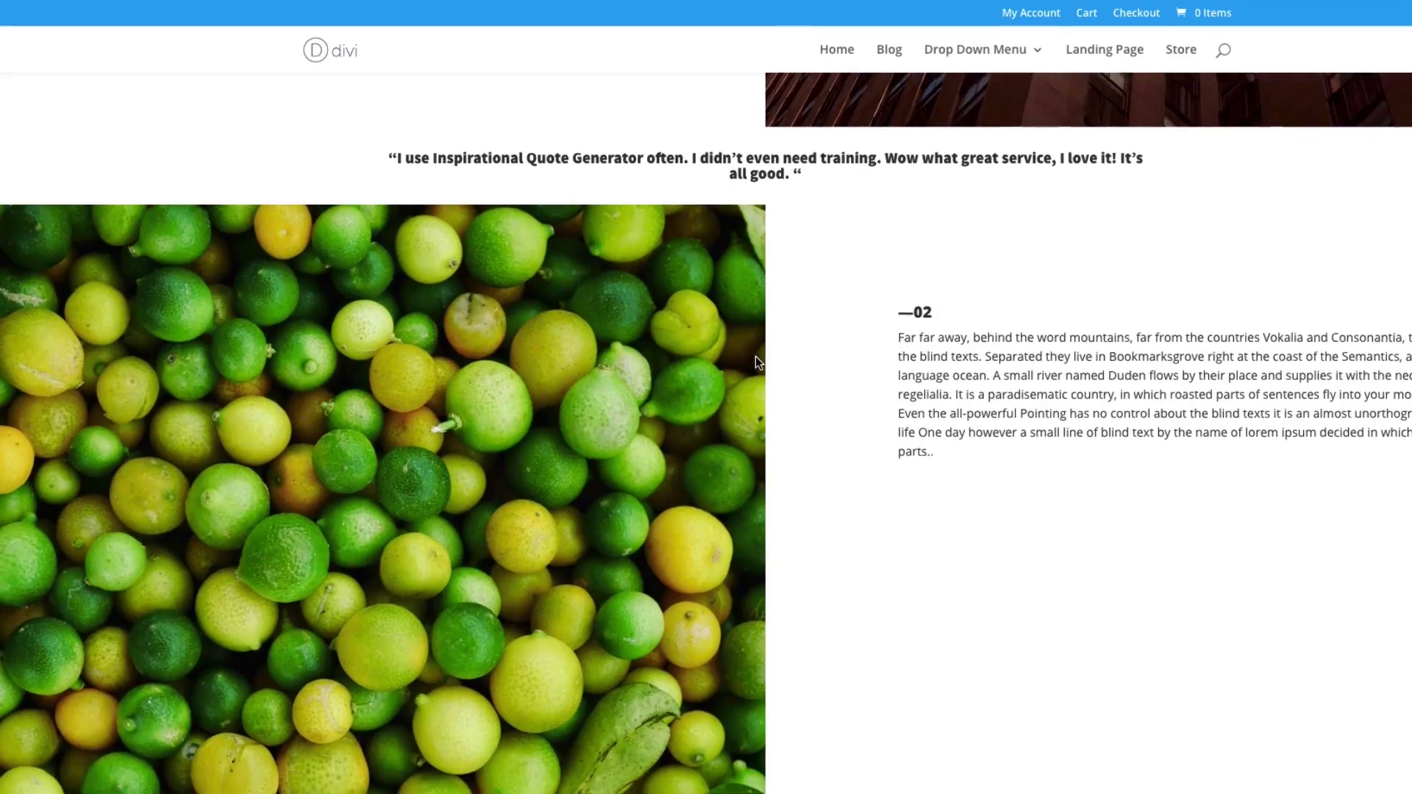
scroll(756, 356, "down", 6)
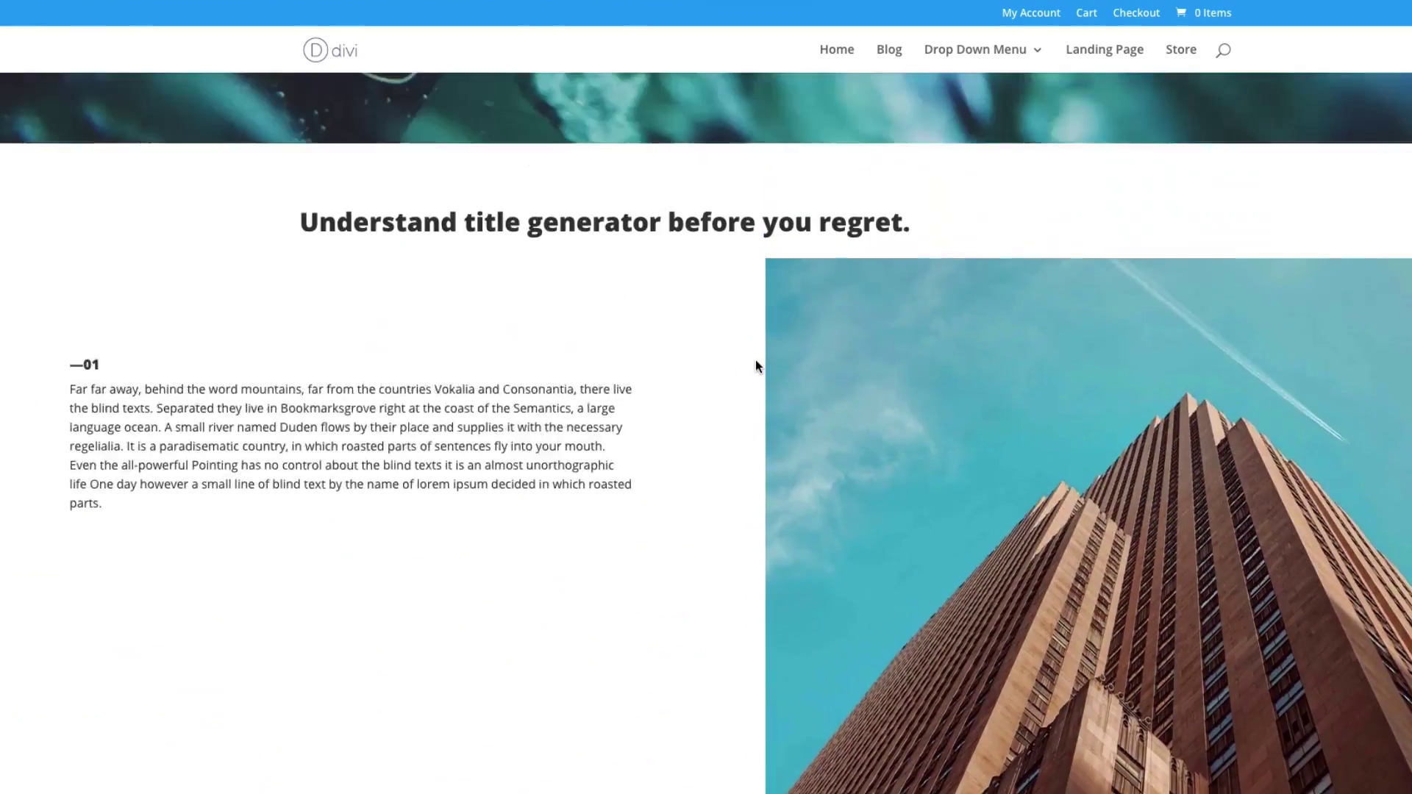
scroll(758, 366, "up", 4)
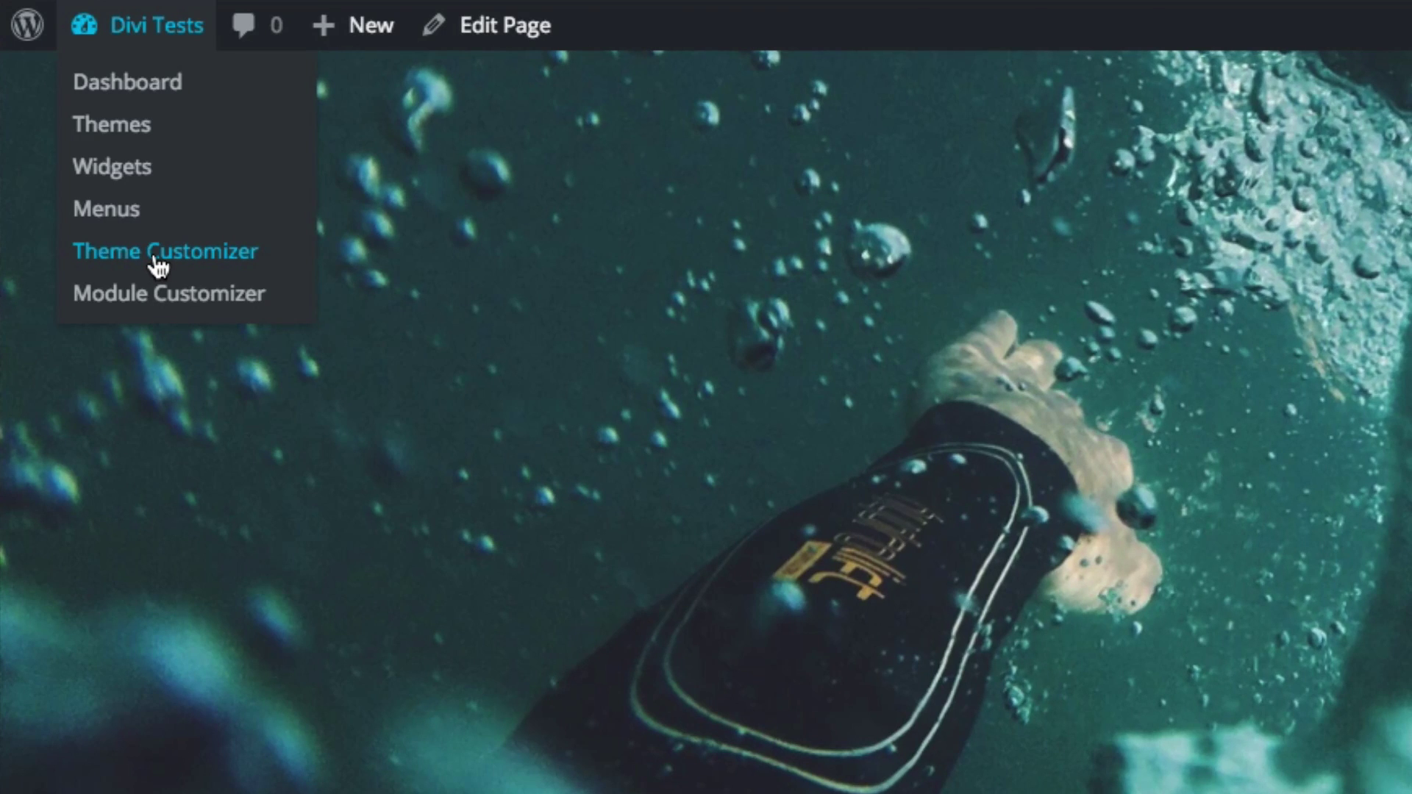
Launch the Theme Customizer from the Divi Tests admin-bar menu
left_click(214, 271)
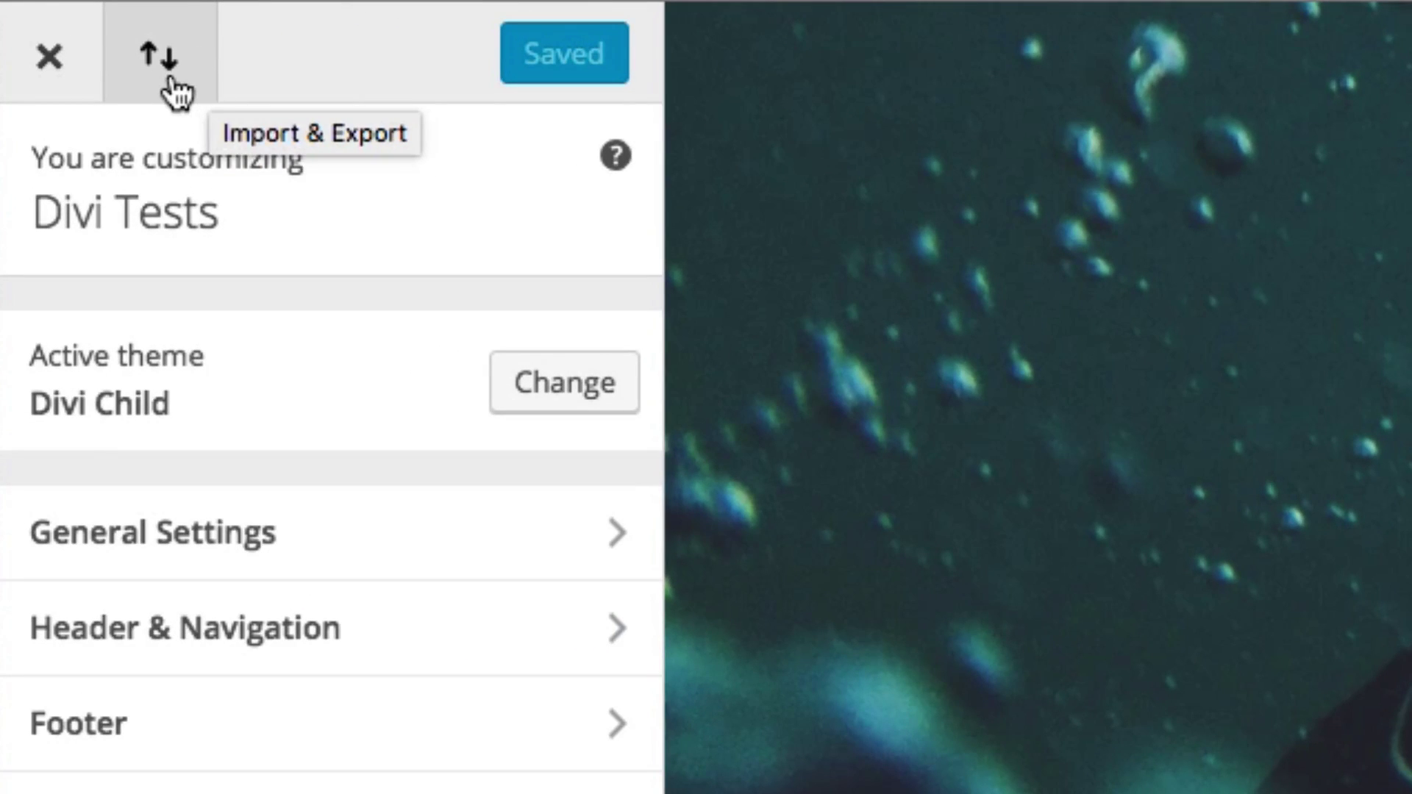
Show the Customizer Portability Import tab with 'Download backup before importing' ticked
left_click(170, 68)
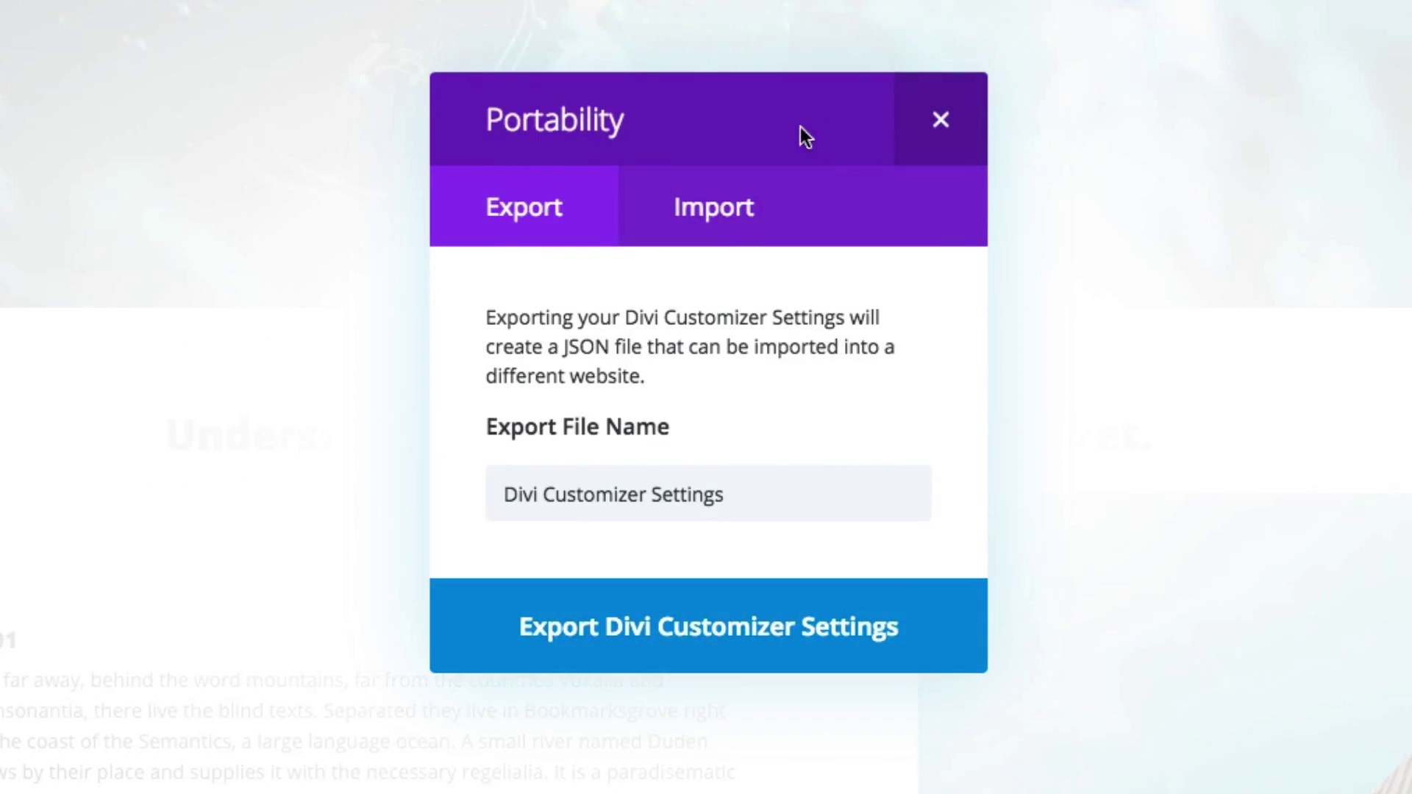
left_click(710, 207)
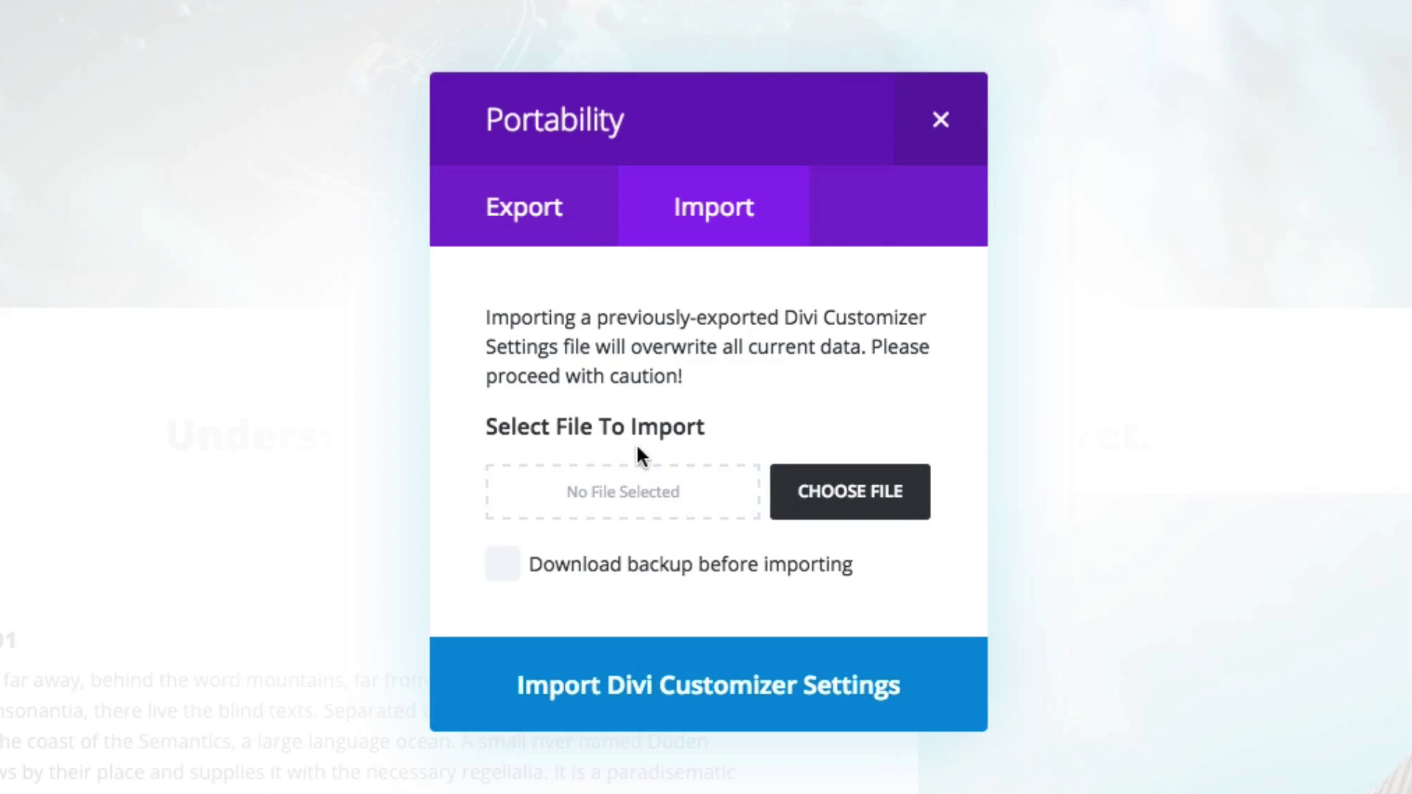
left_click(504, 574)
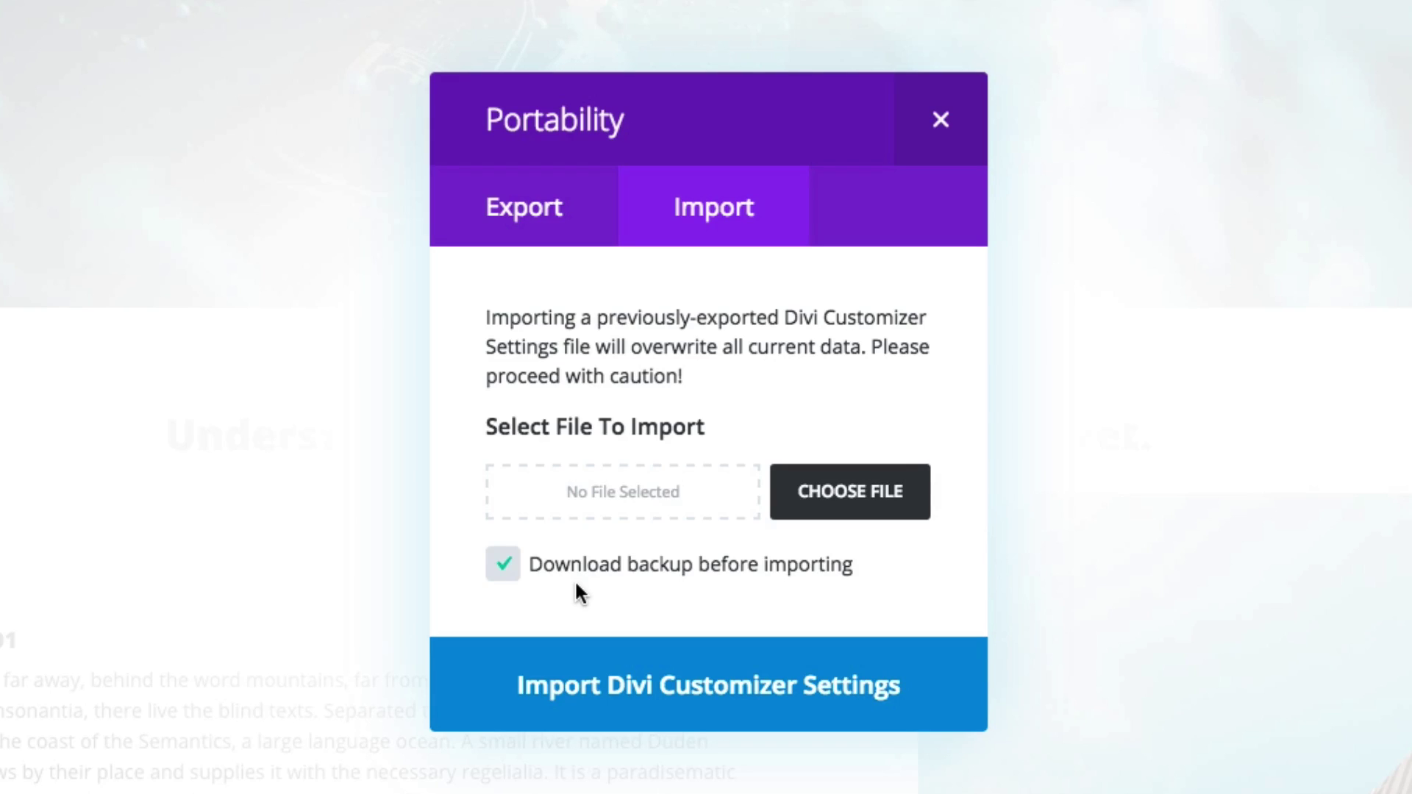
Select '2 Article Page (After) Customizer Import.json' as the Customizer settings file
left_click(876, 499)
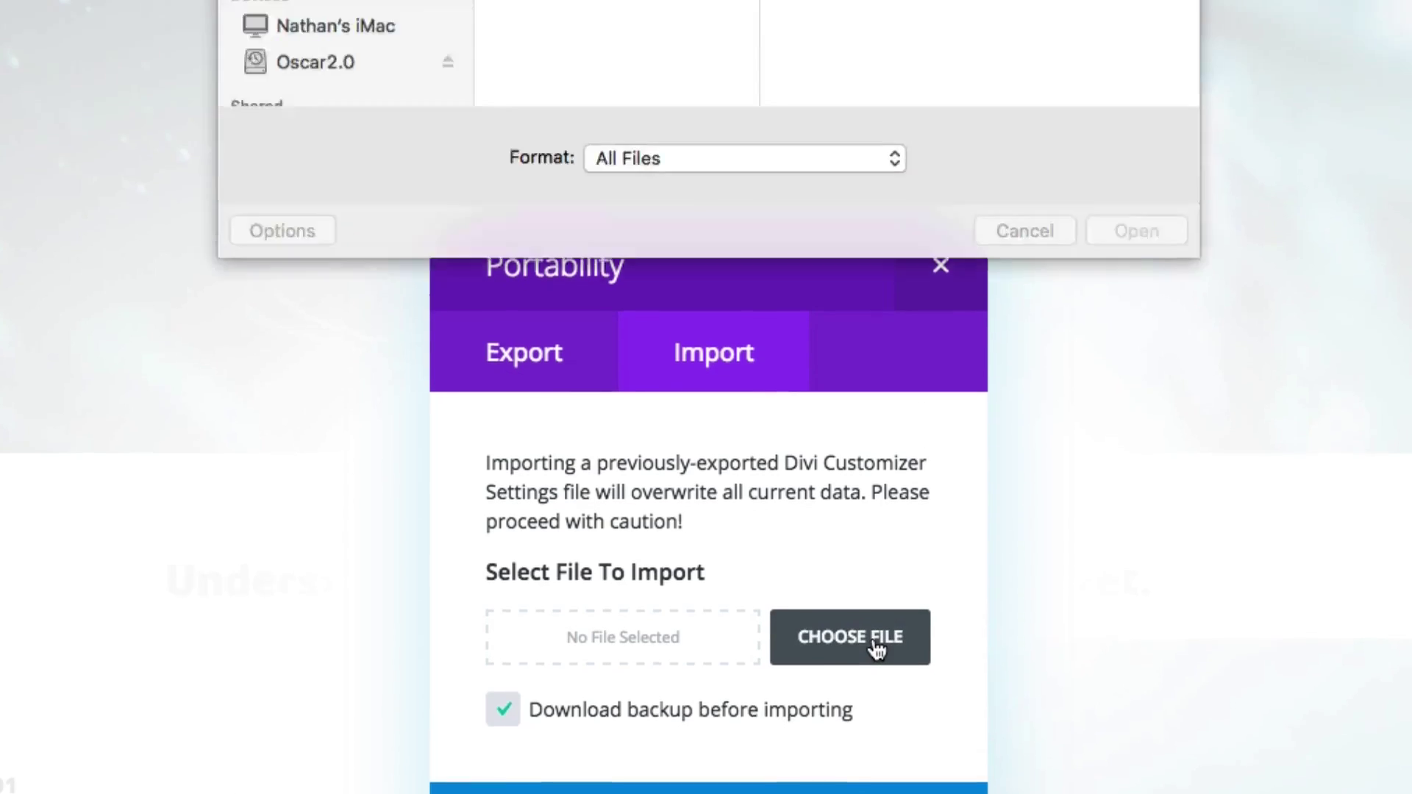
left_click_drag(760, 298, 1034, 300)
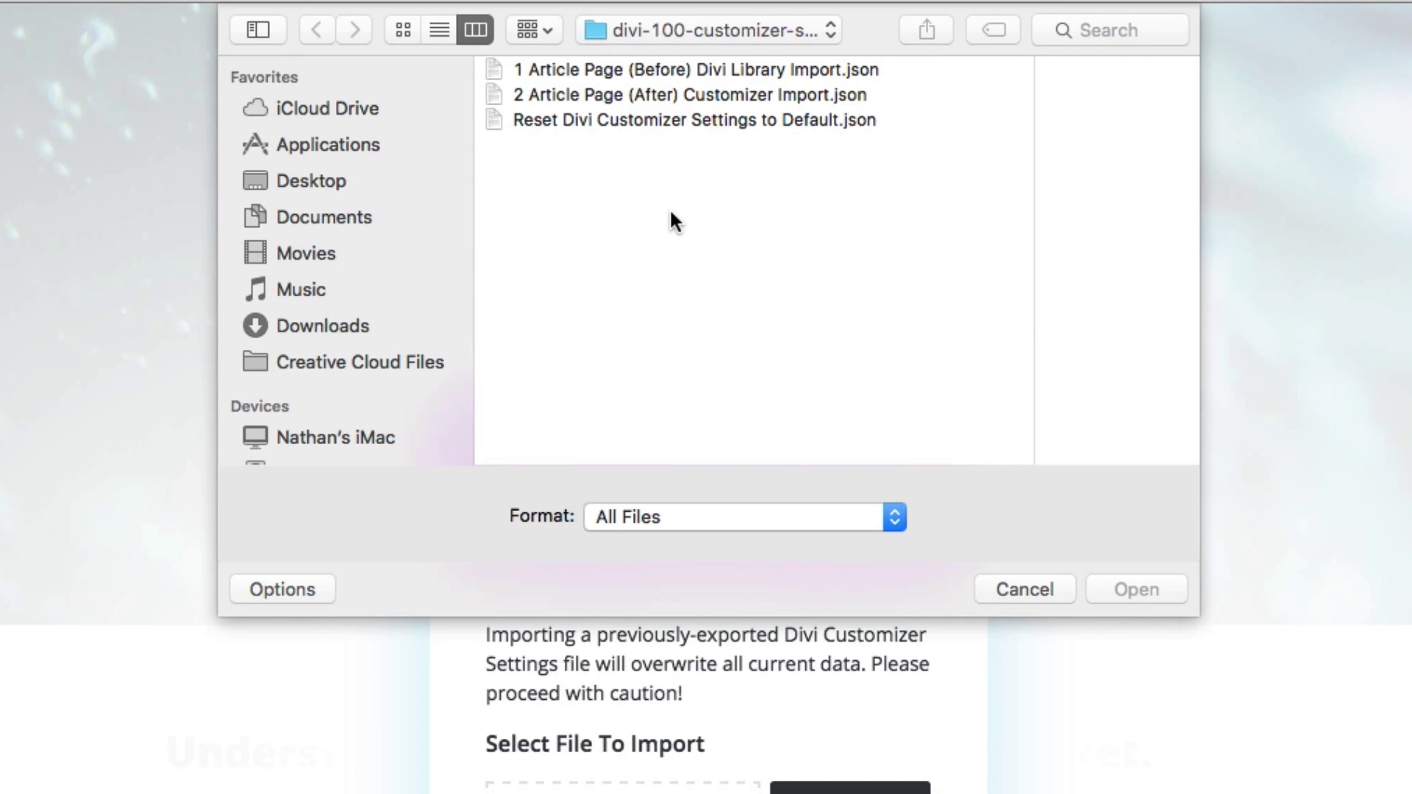
left_click(634, 94)
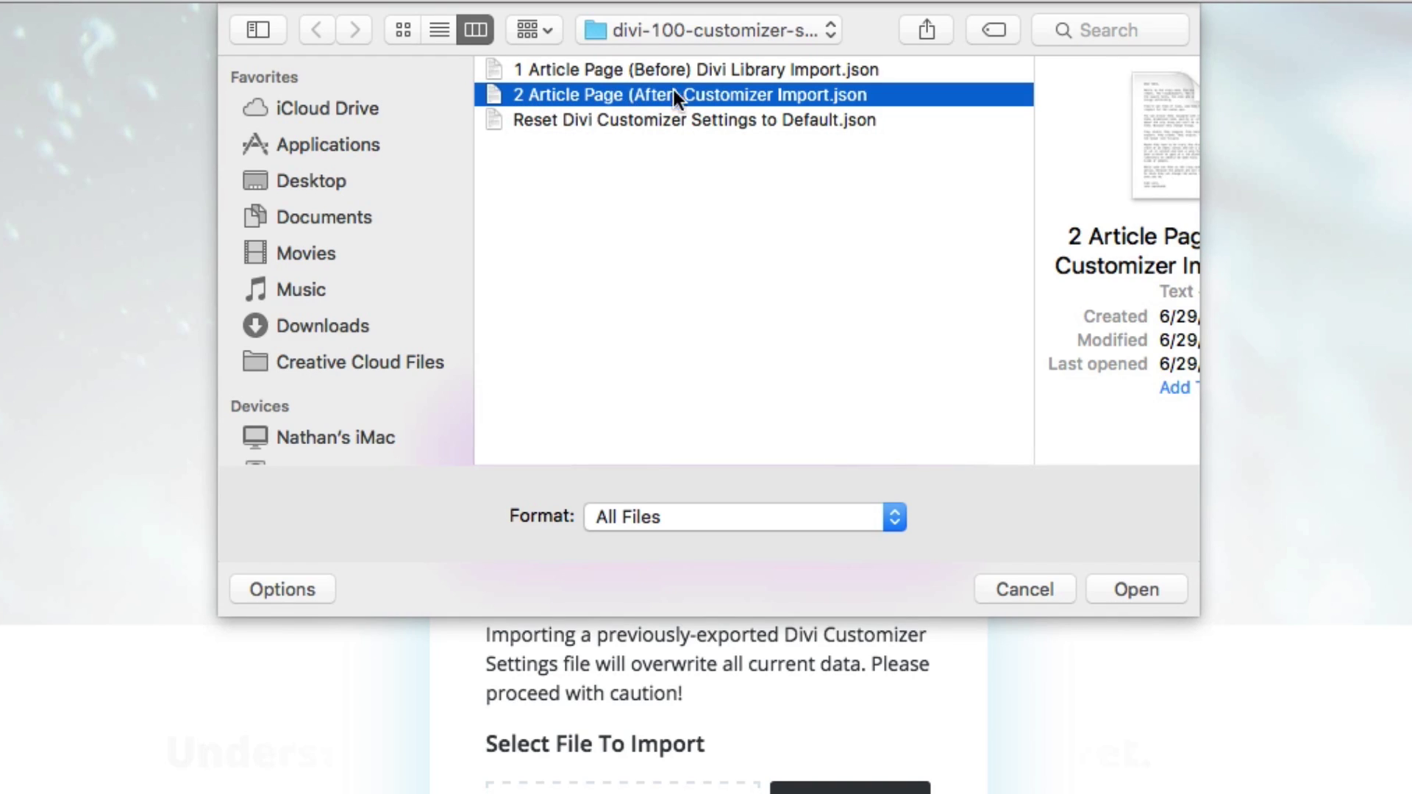
left_click(1111, 588)
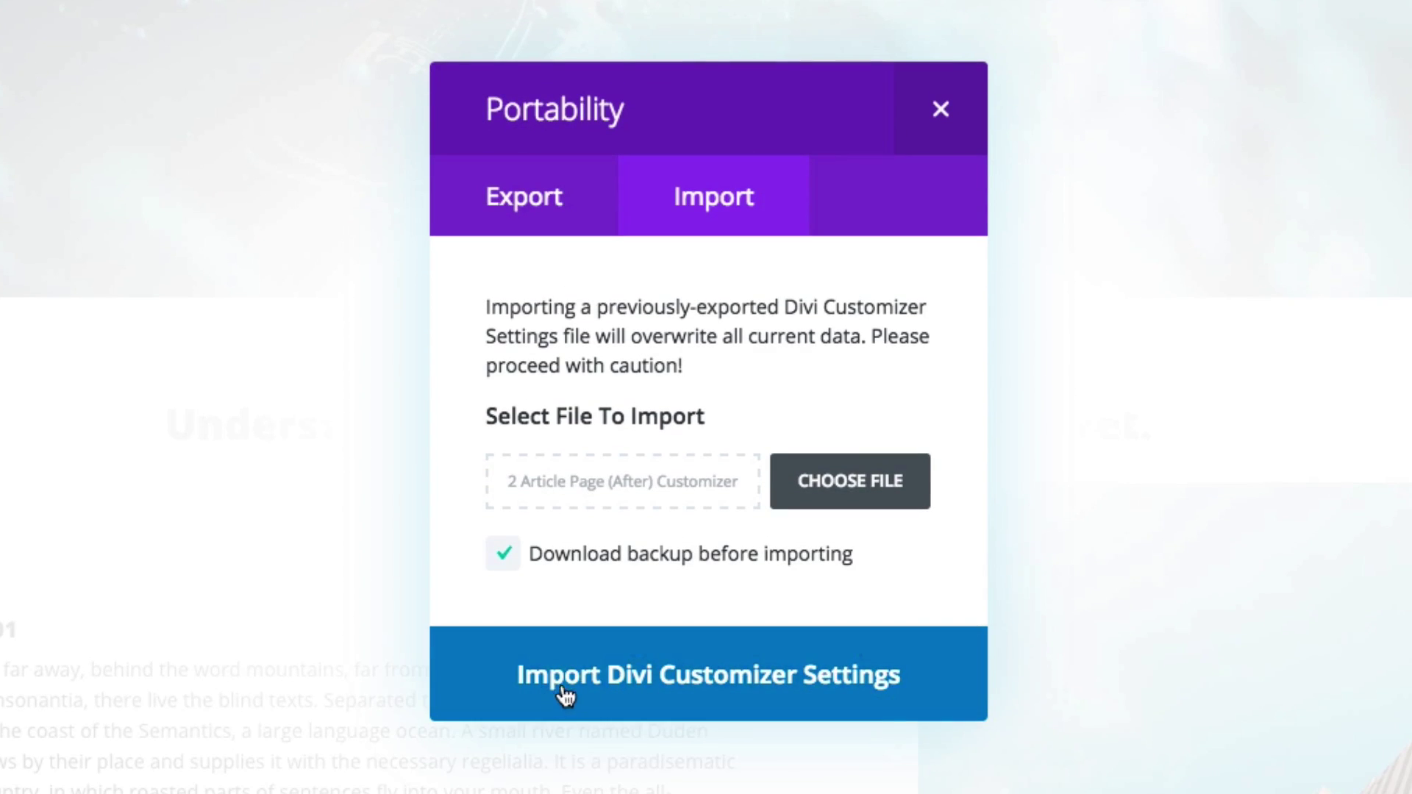
Import the Customizer settings and scroll the preview to check the restyled article page
left_click(671, 681)
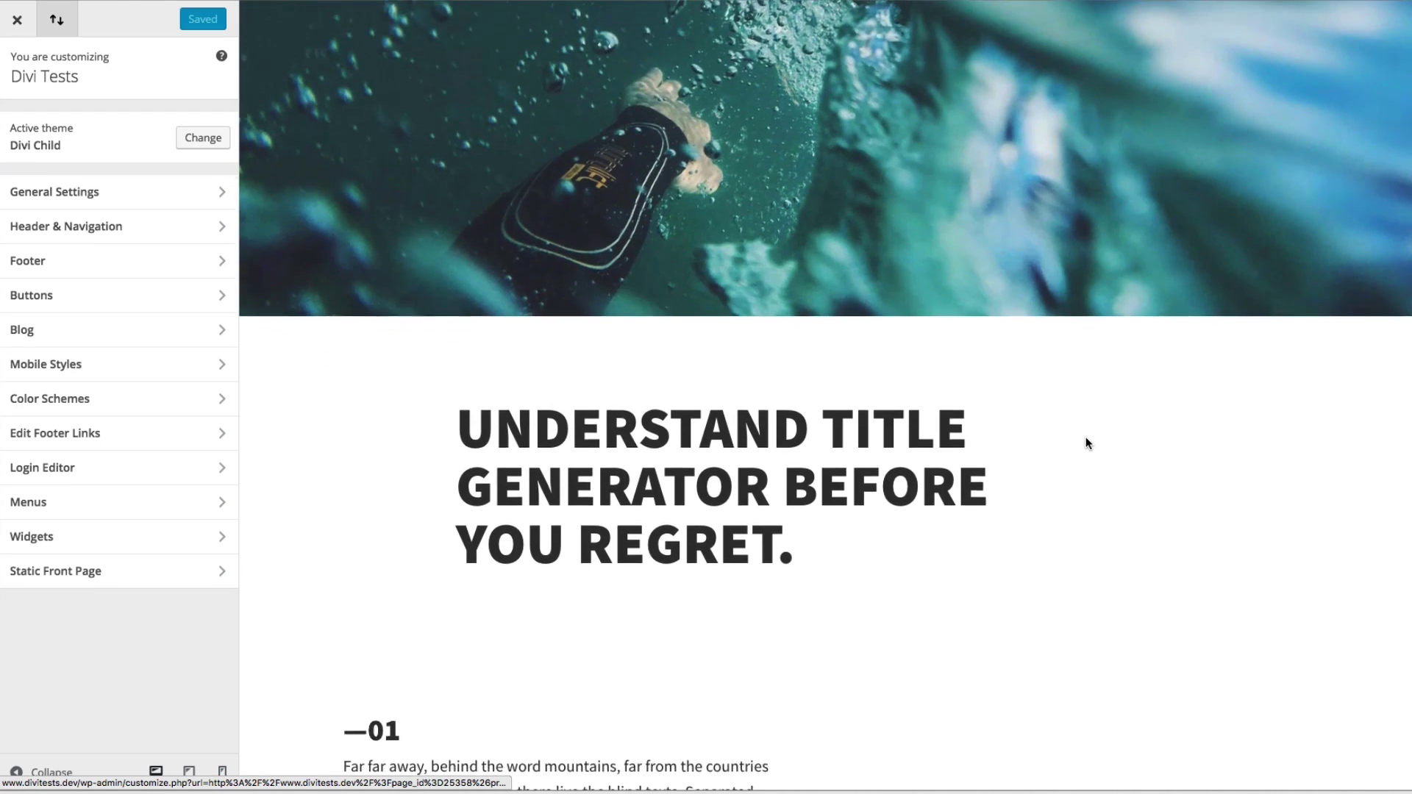
scroll(1086, 442, "down", 5)
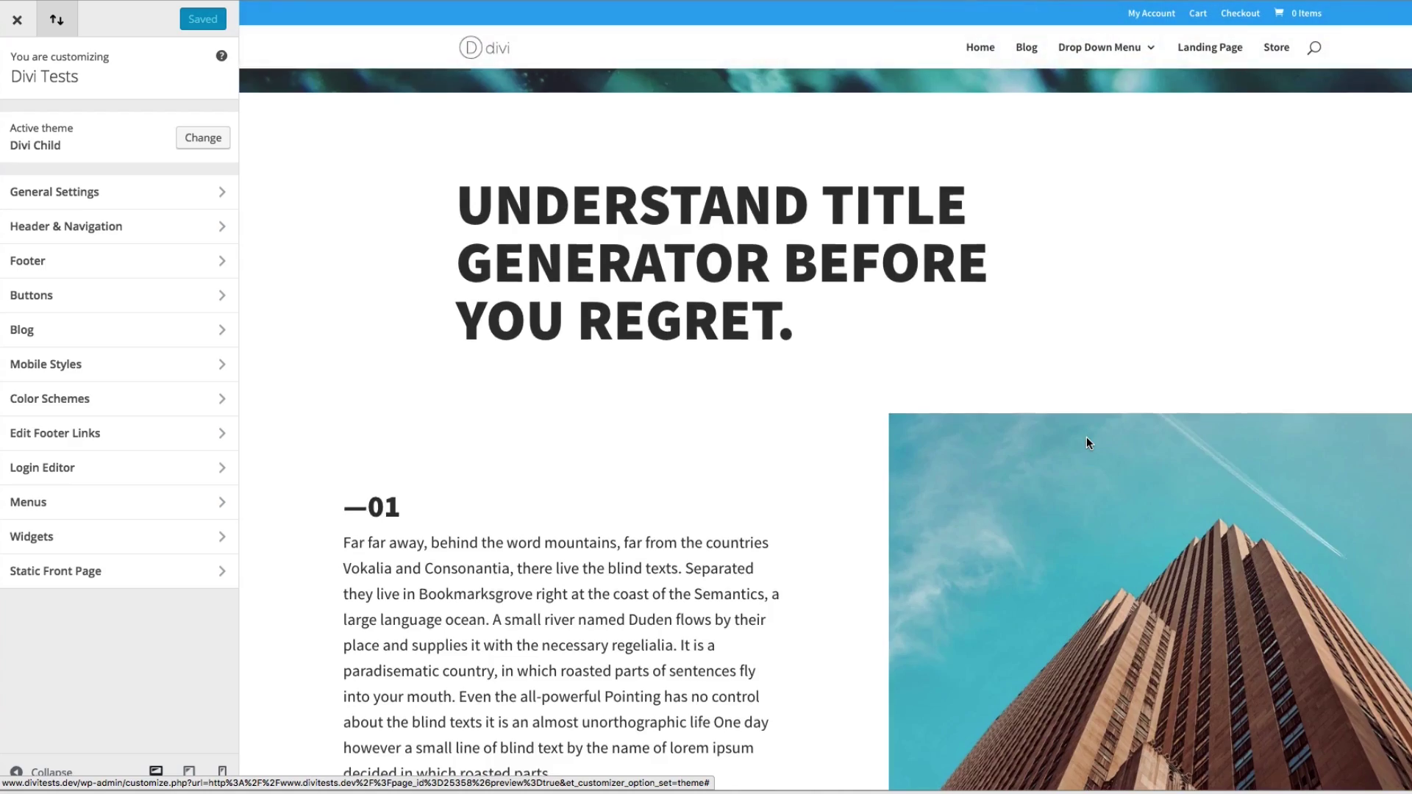
scroll(1087, 442, "down", 8)
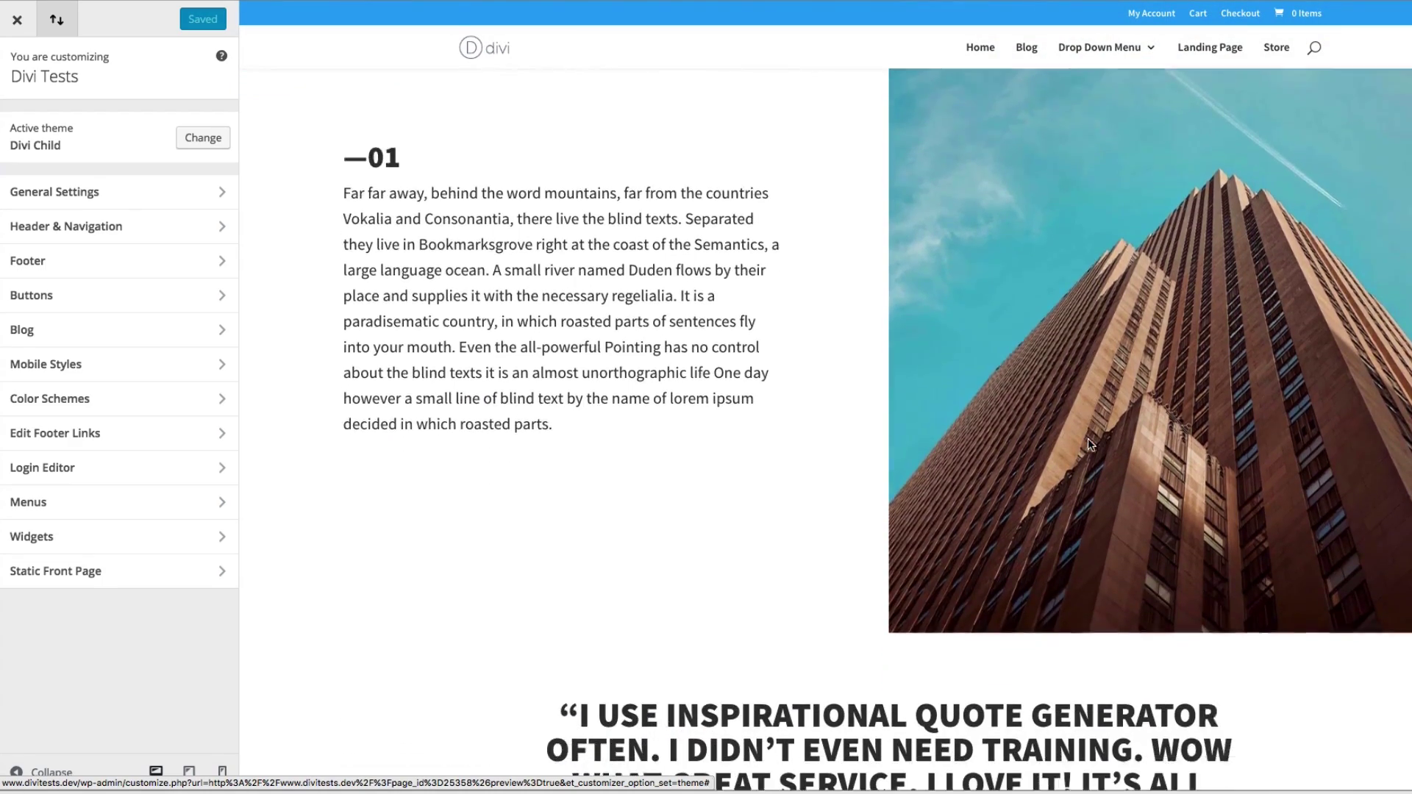
scroll(1087, 438, "down", 15)
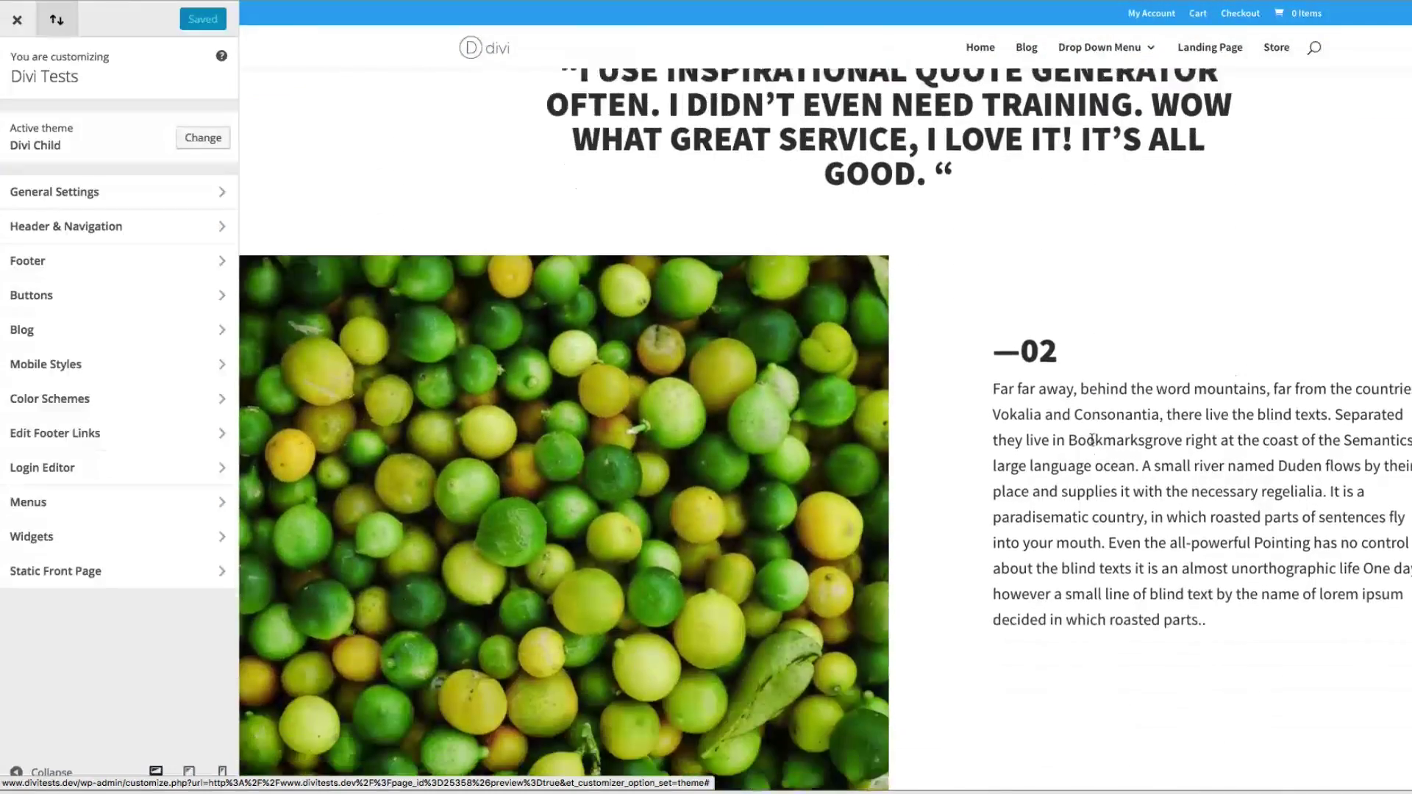
scroll(1092, 440, "down", 17)
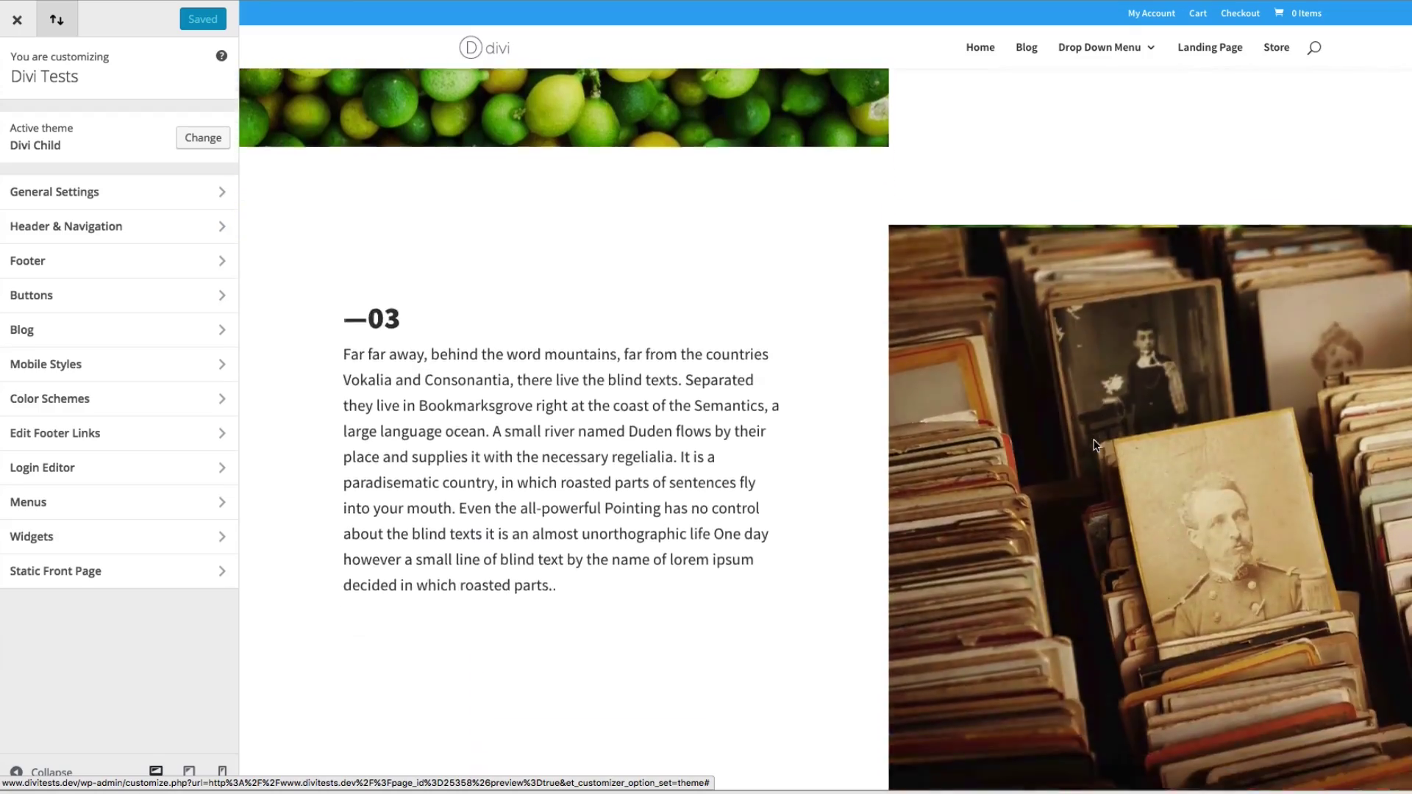
scroll(1095, 444, "down", 7)
scroll(1095, 445, "up", 20)
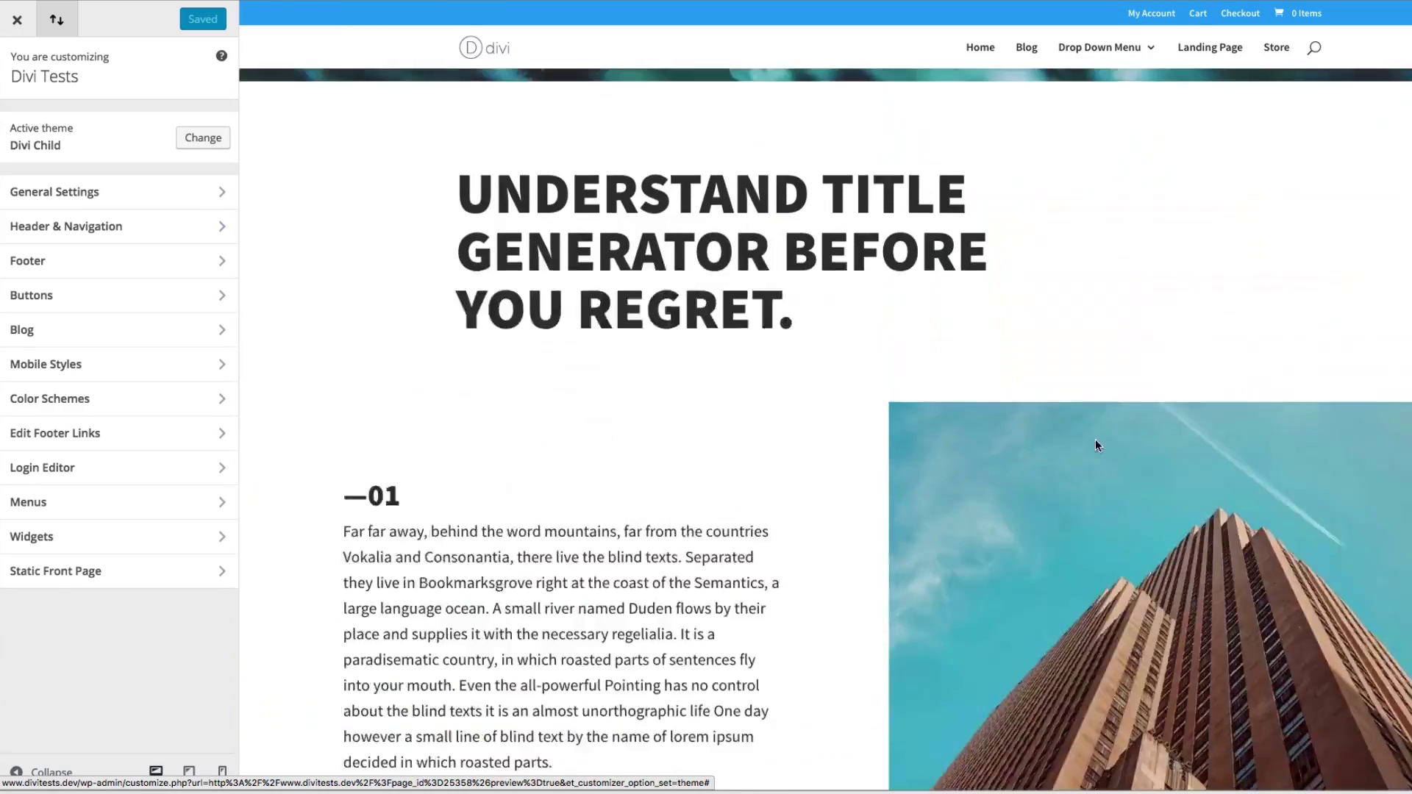
scroll(1099, 445, "down", 5)
scroll(1099, 443, "down", 3)
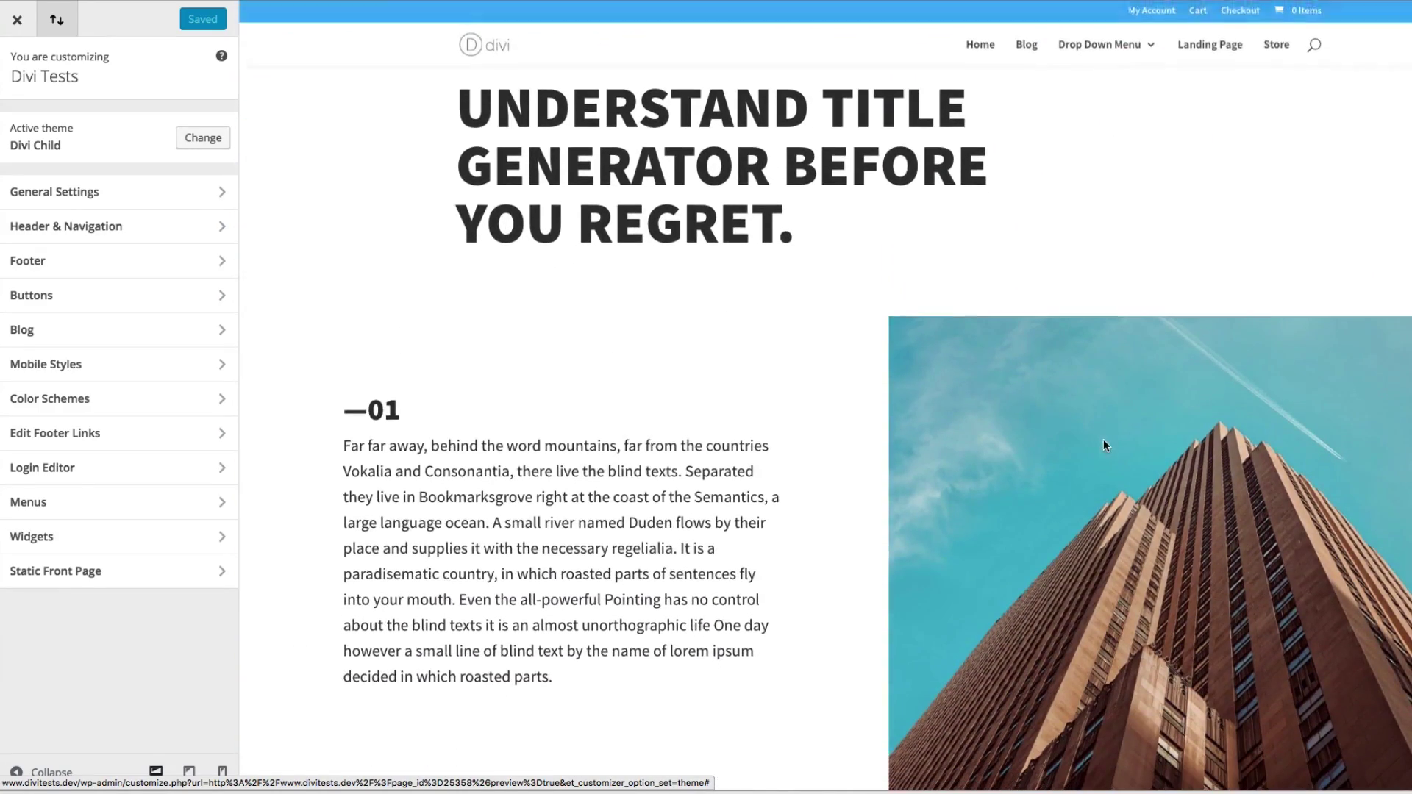
Show the Home page in the preview and scroll through its uppercase-headed sections
left_click(978, 48)
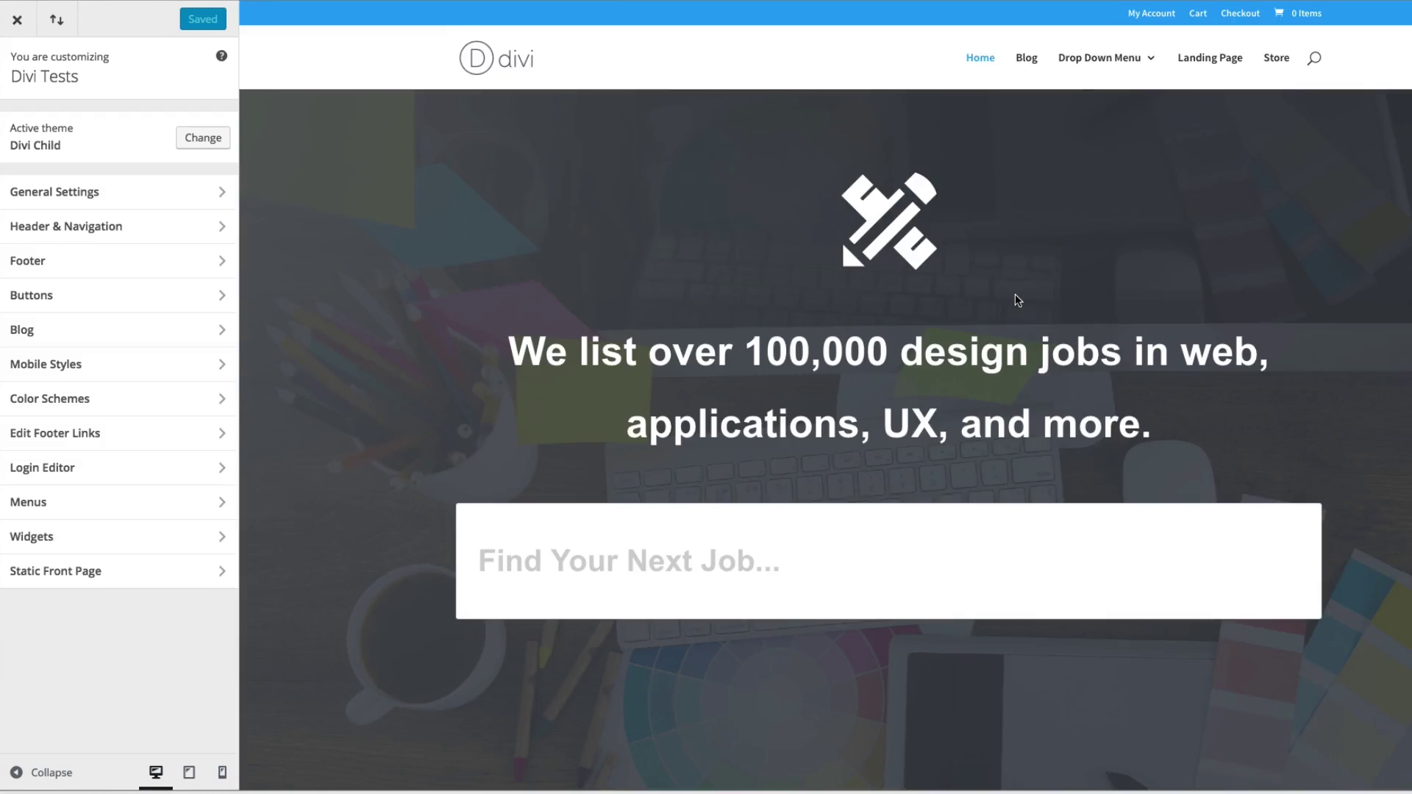
scroll(1044, 298, "down", 10)
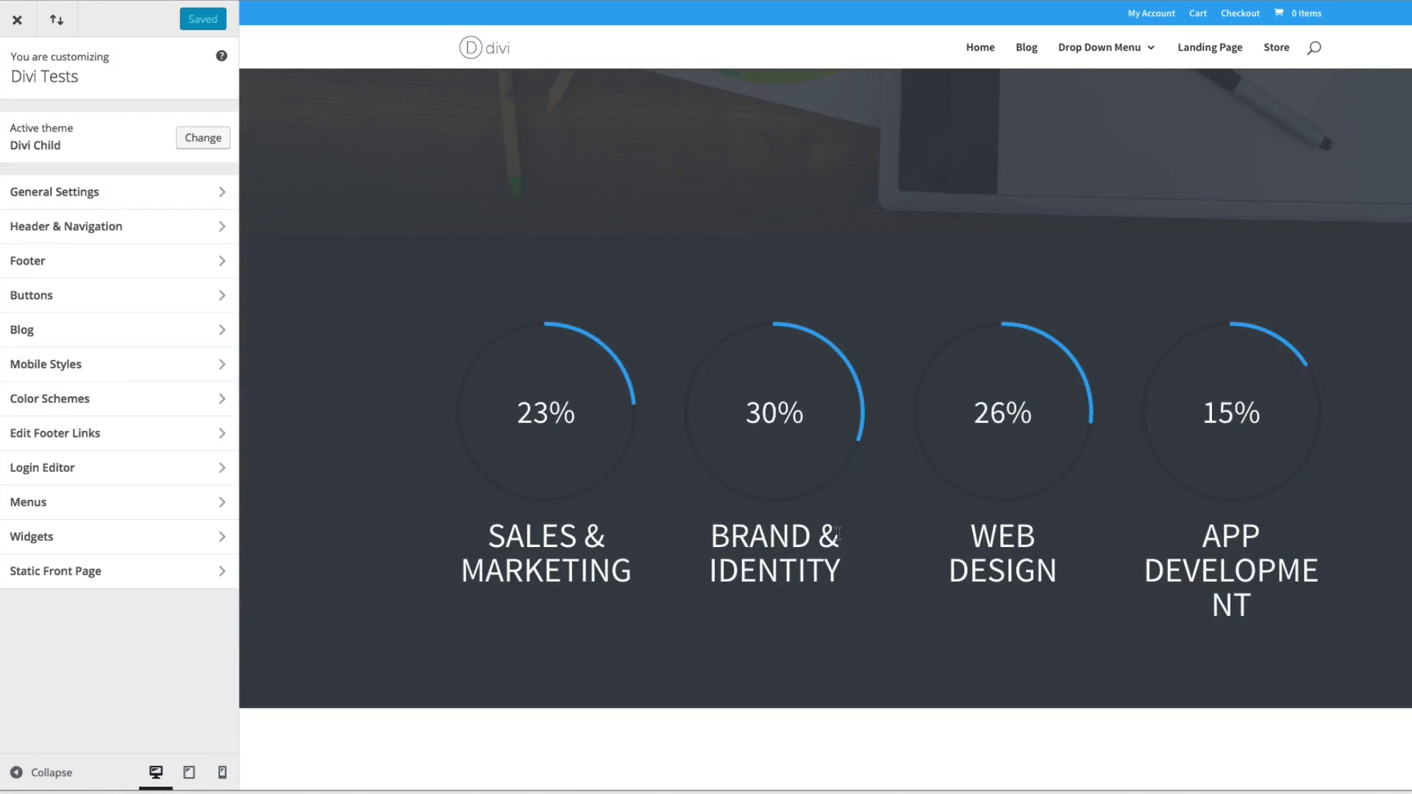
scroll(927, 496, "down", 7)
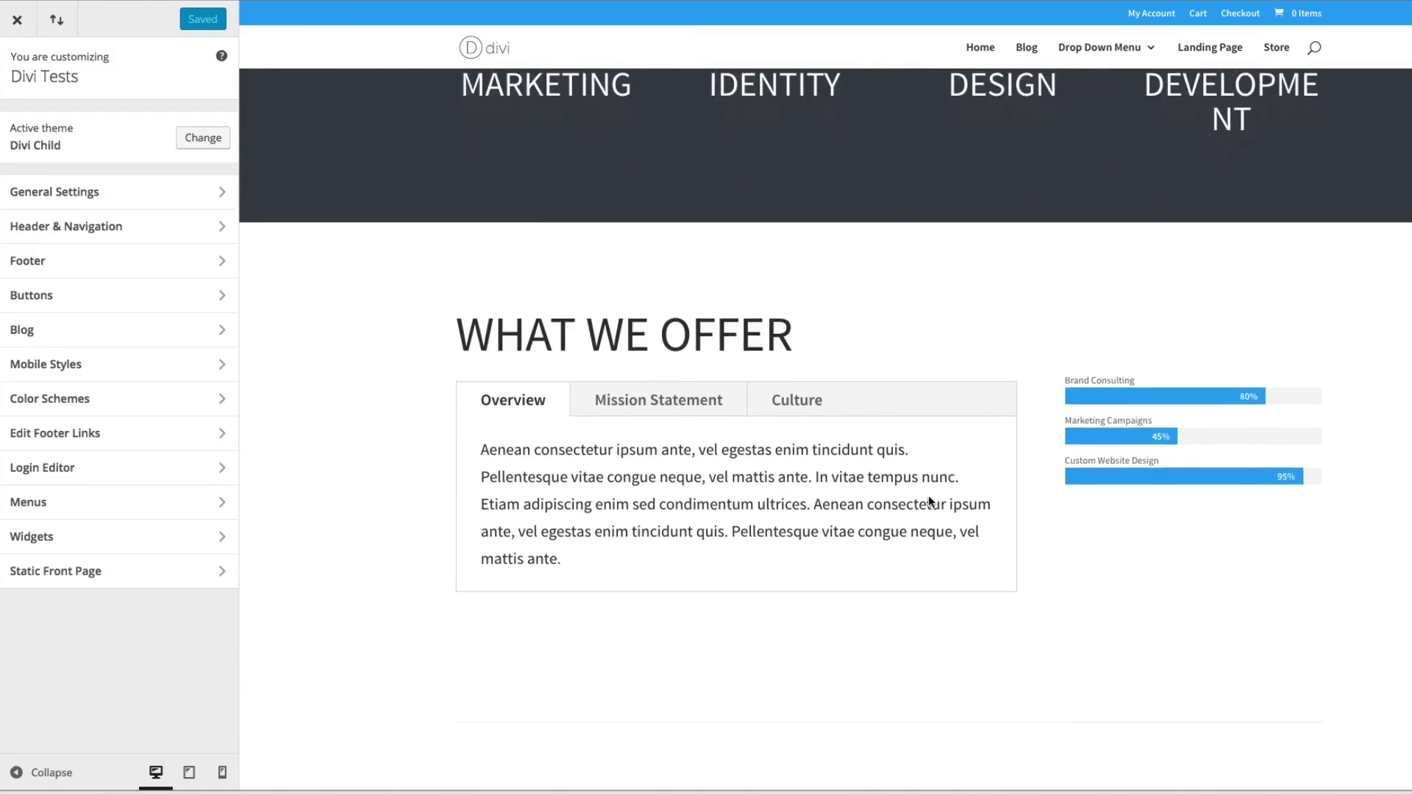
scroll(815, 522, "down", 7)
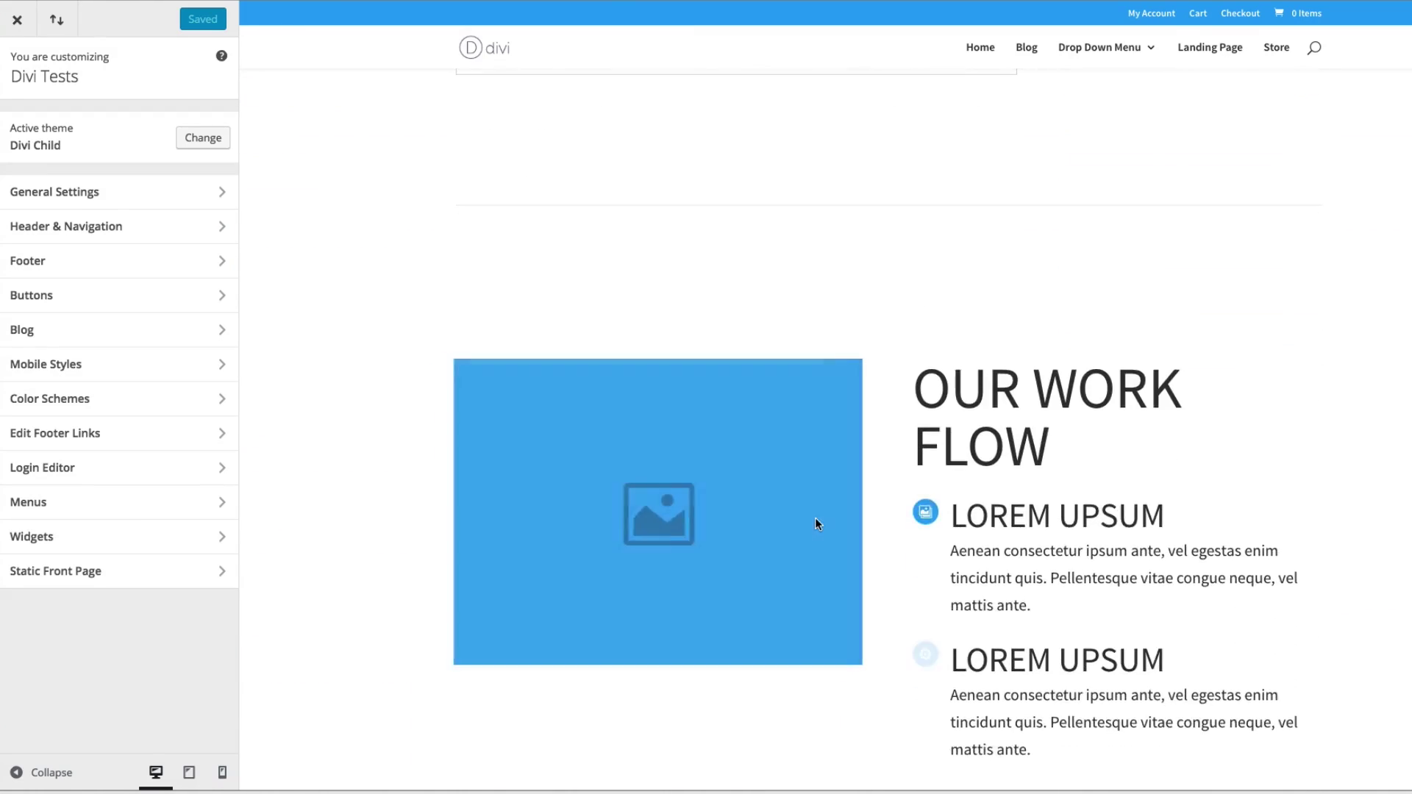
scroll(816, 521, "down", 10)
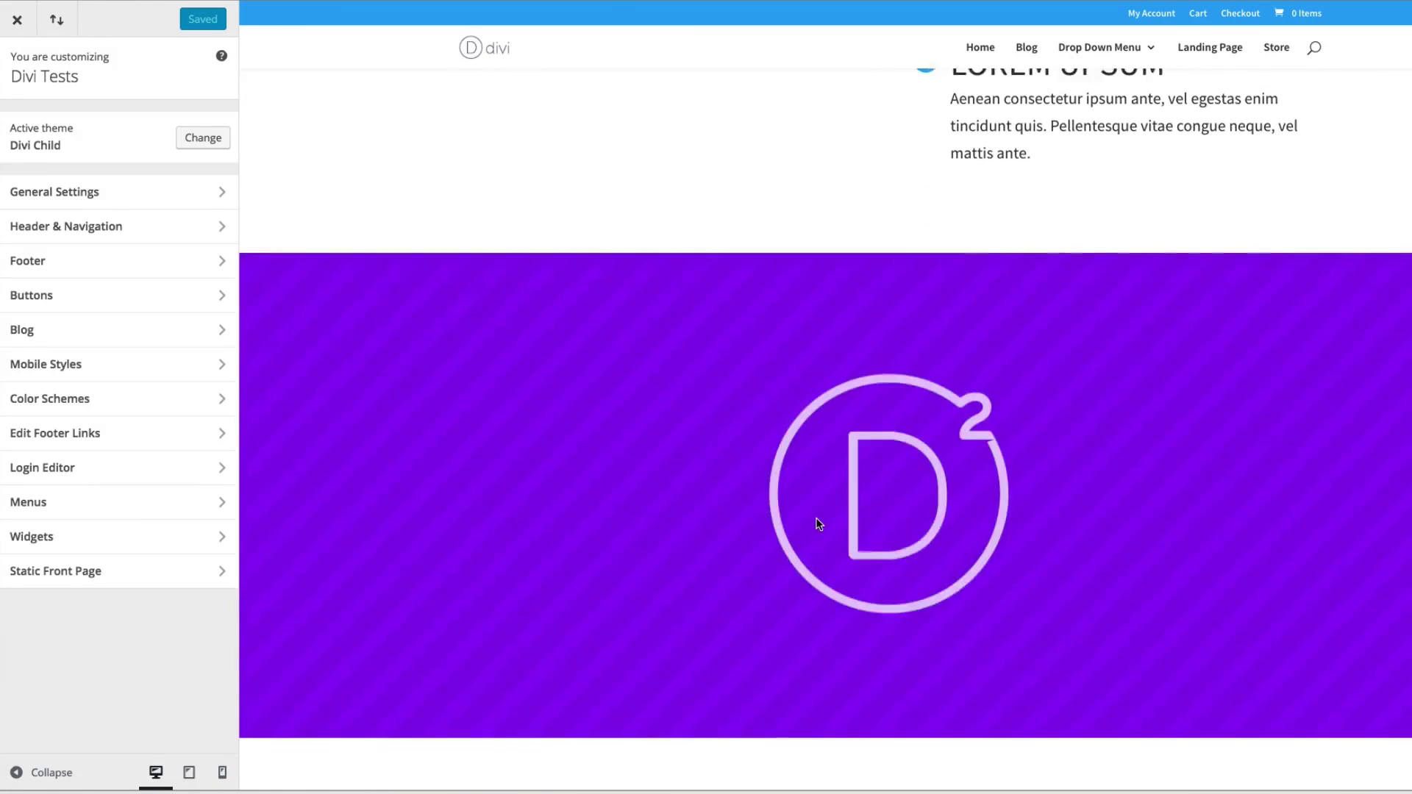
scroll(818, 524, "down", 6)
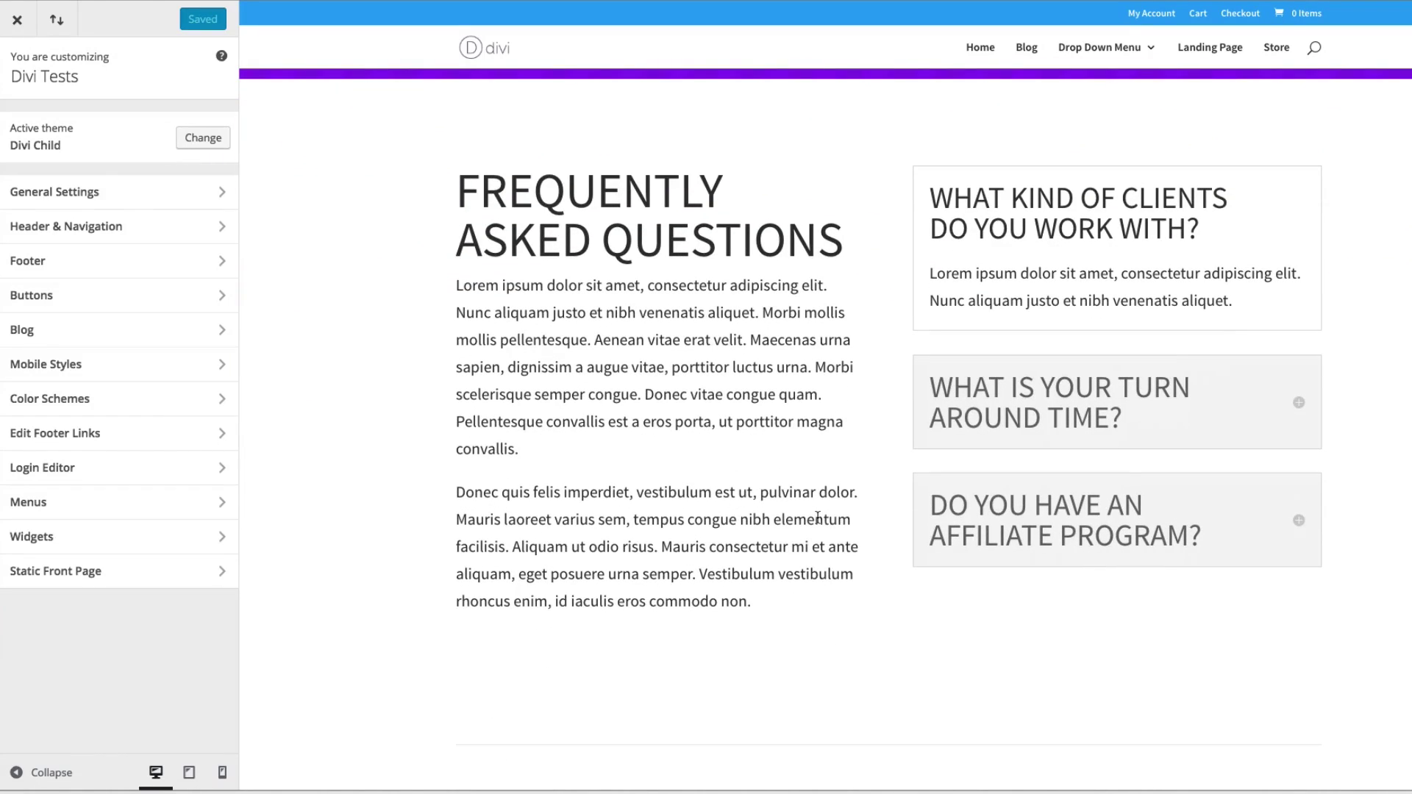
scroll(823, 513, "down", 4)
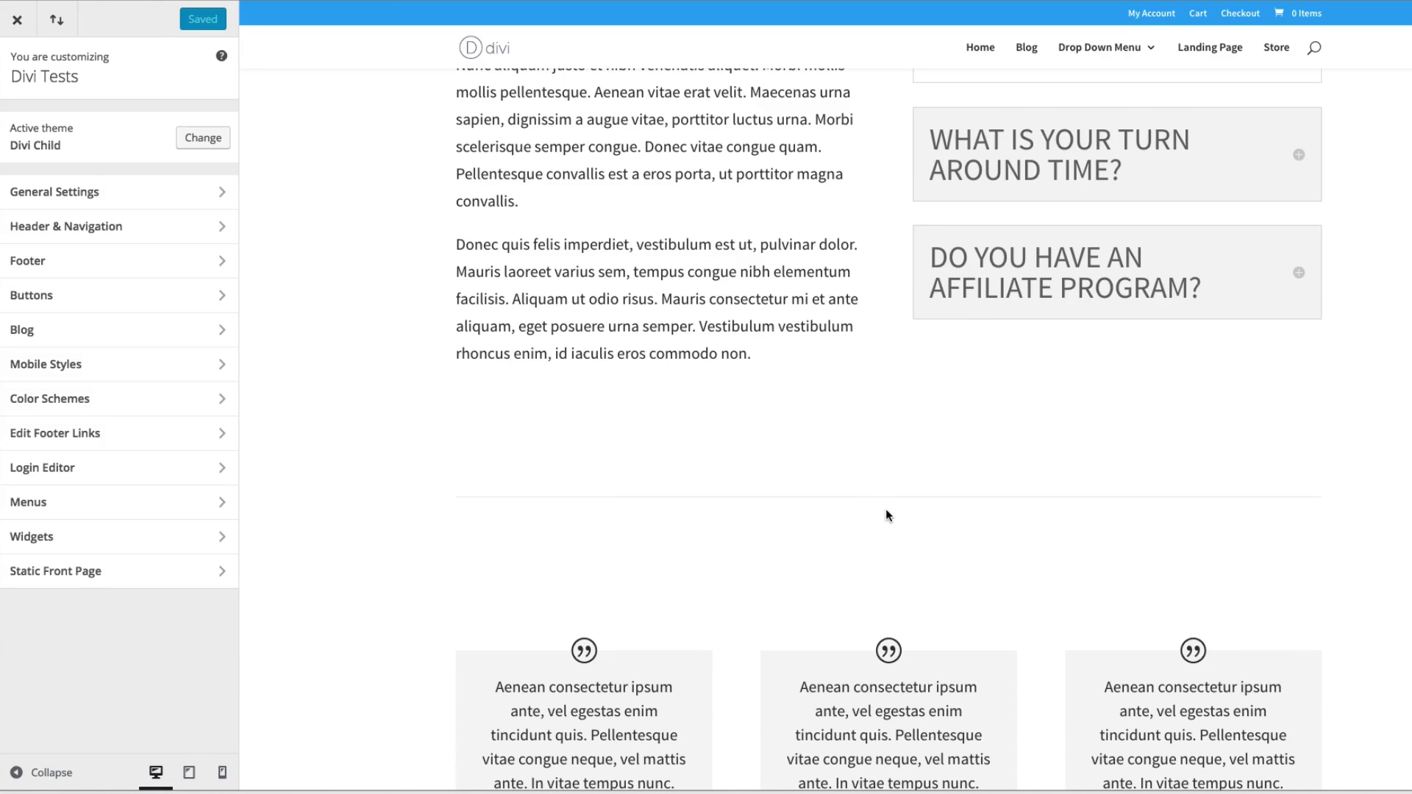
scroll(886, 509, "up", 10)
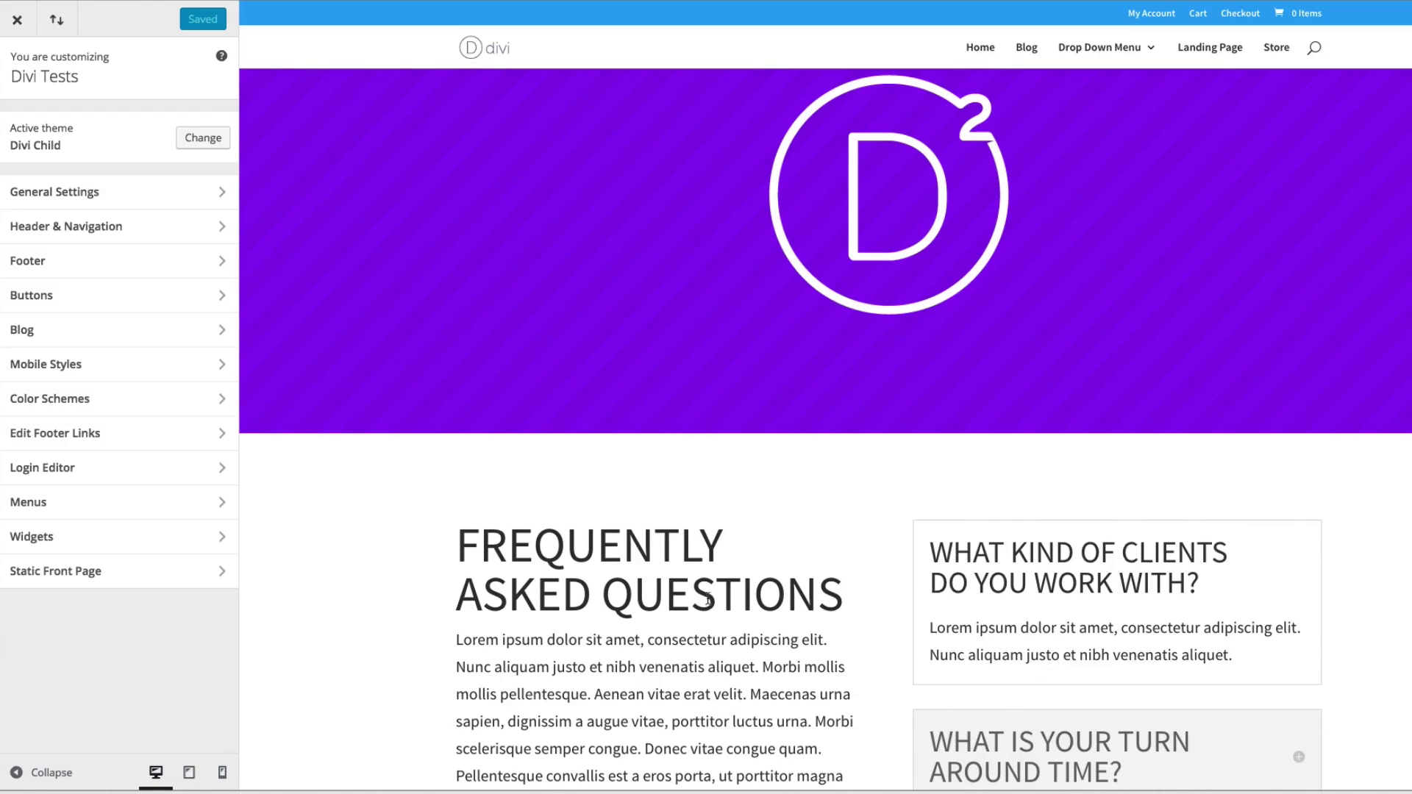